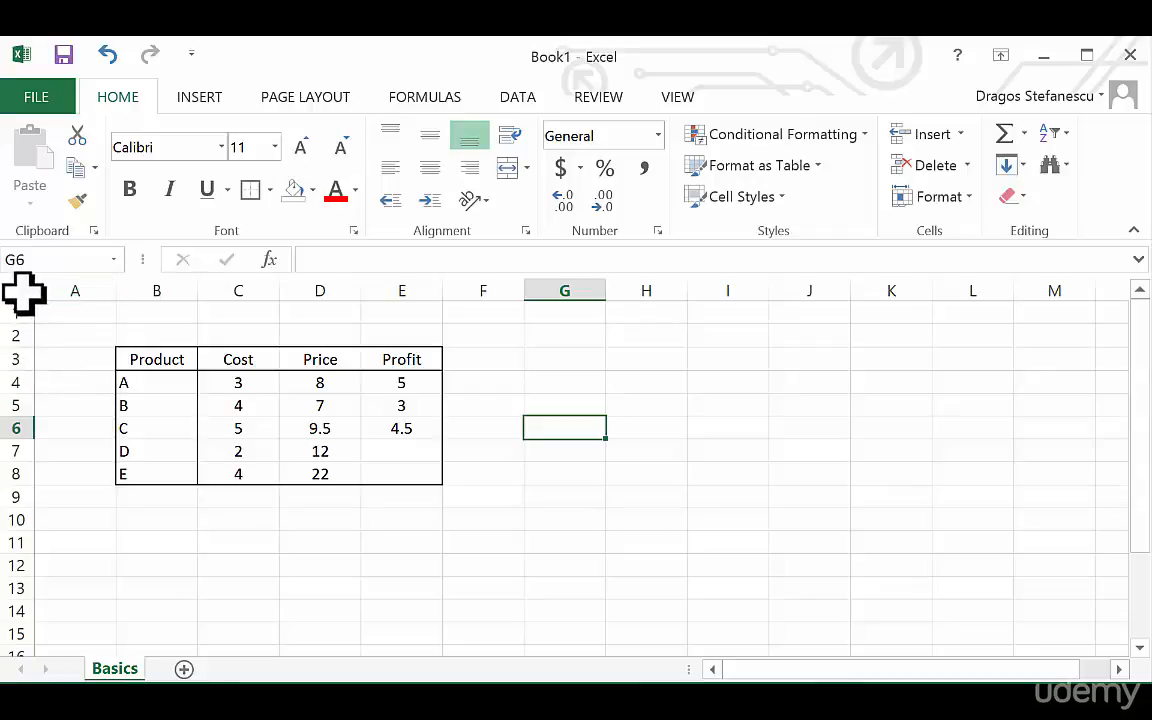
# Fill all cells of the worksheet with white
pyautogui.click(20, 291)
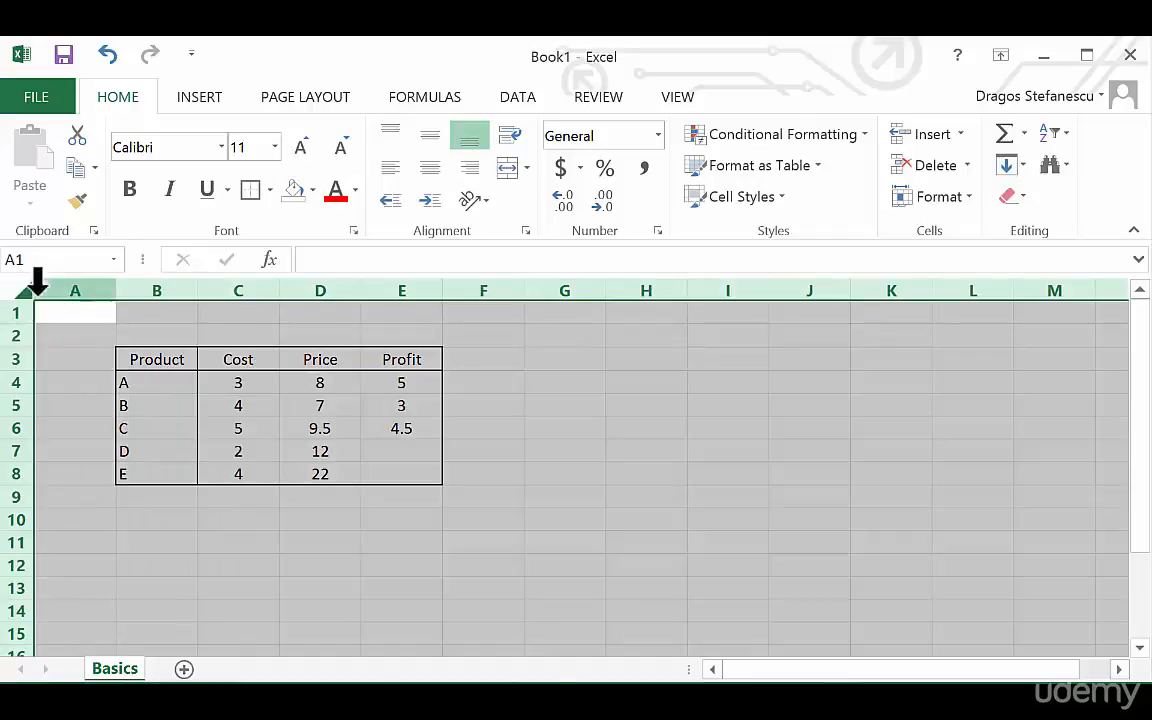
pyautogui.click(313, 190)
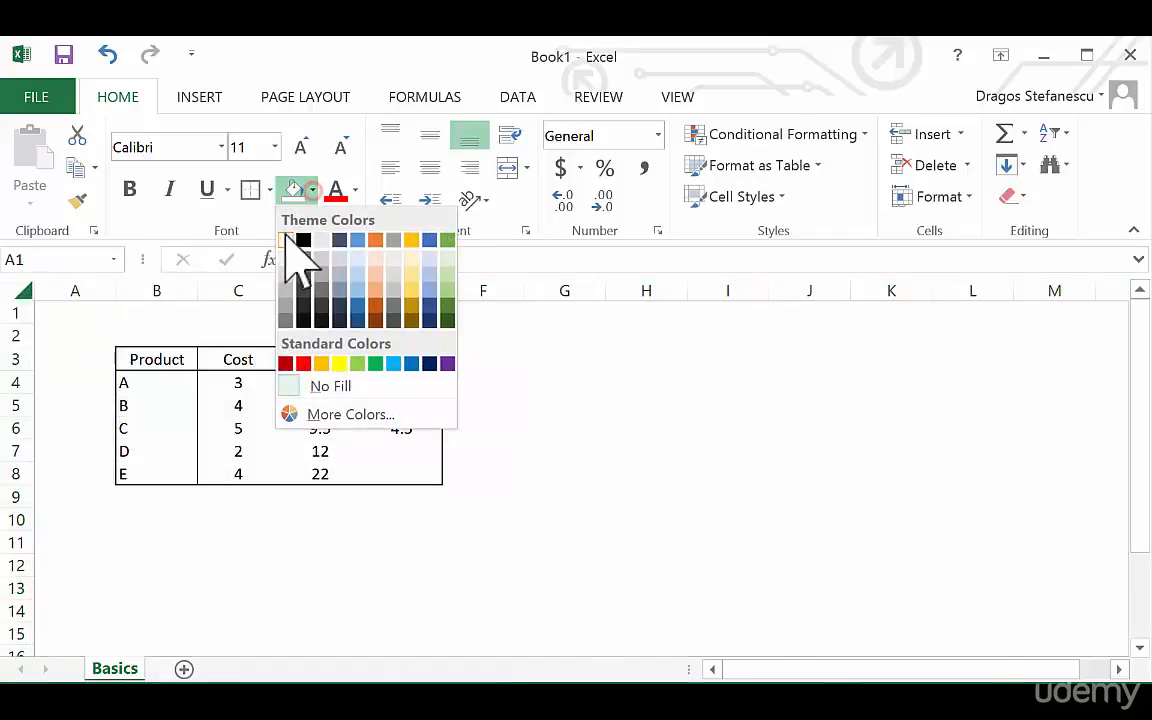
pyautogui.click(318, 383)
pyautogui.click(116, 383)
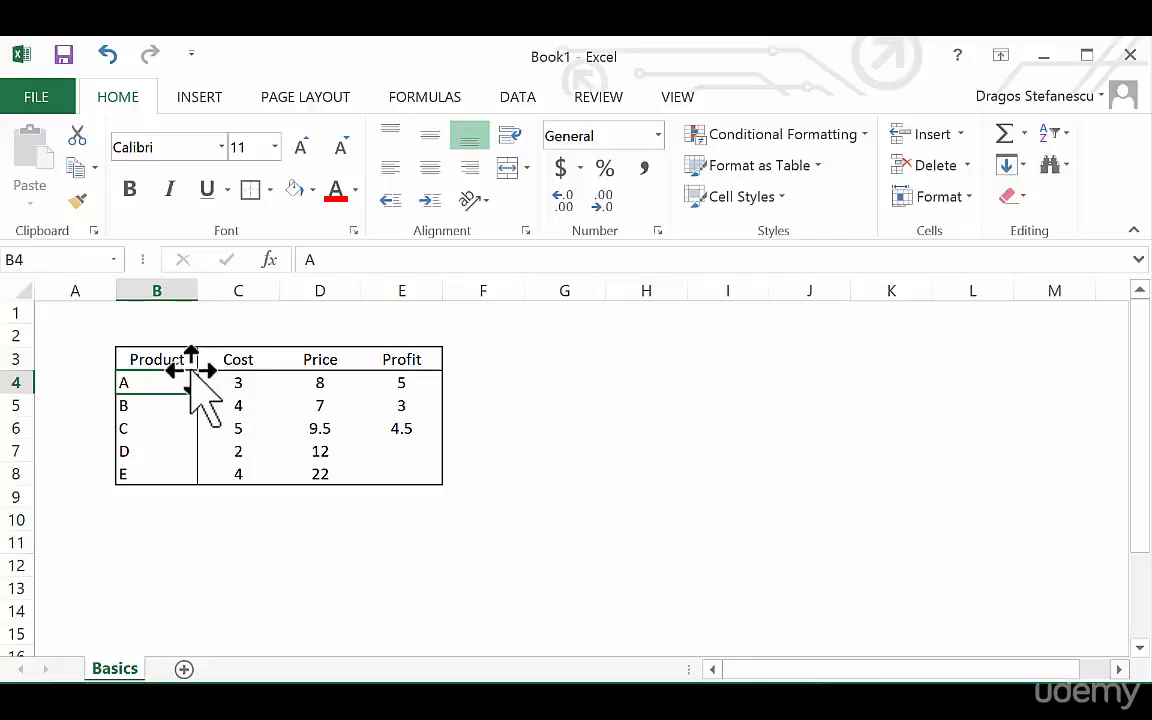
pyautogui.click(164, 358)
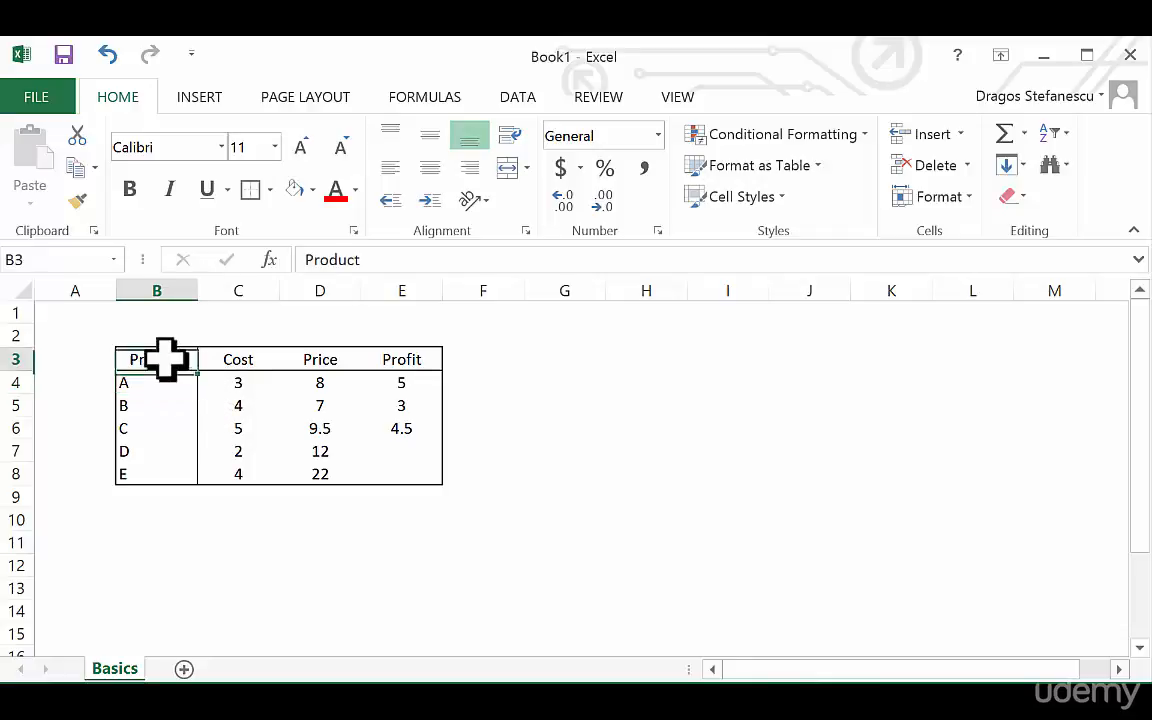
pyautogui.click(350, 399)
# Clear the existing profit formulas for products A, B and C in E4:E6
pyautogui.click(418, 378)
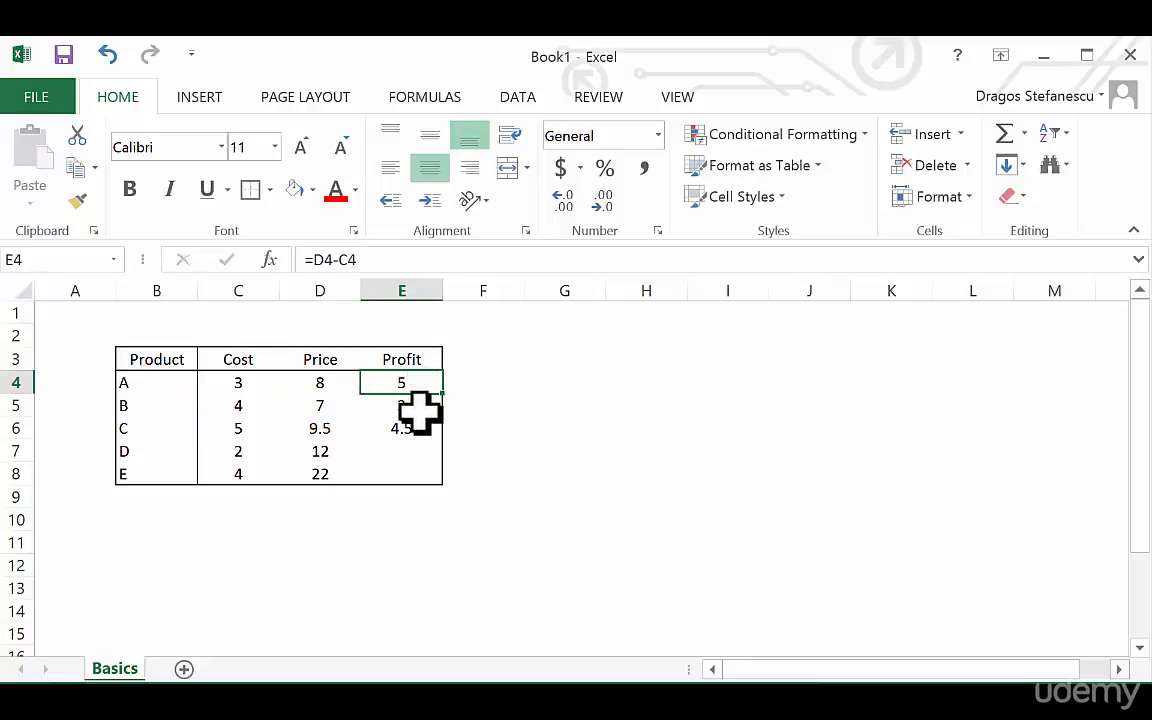
pyautogui.press('BackSpace')
pyautogui.click(425, 412)
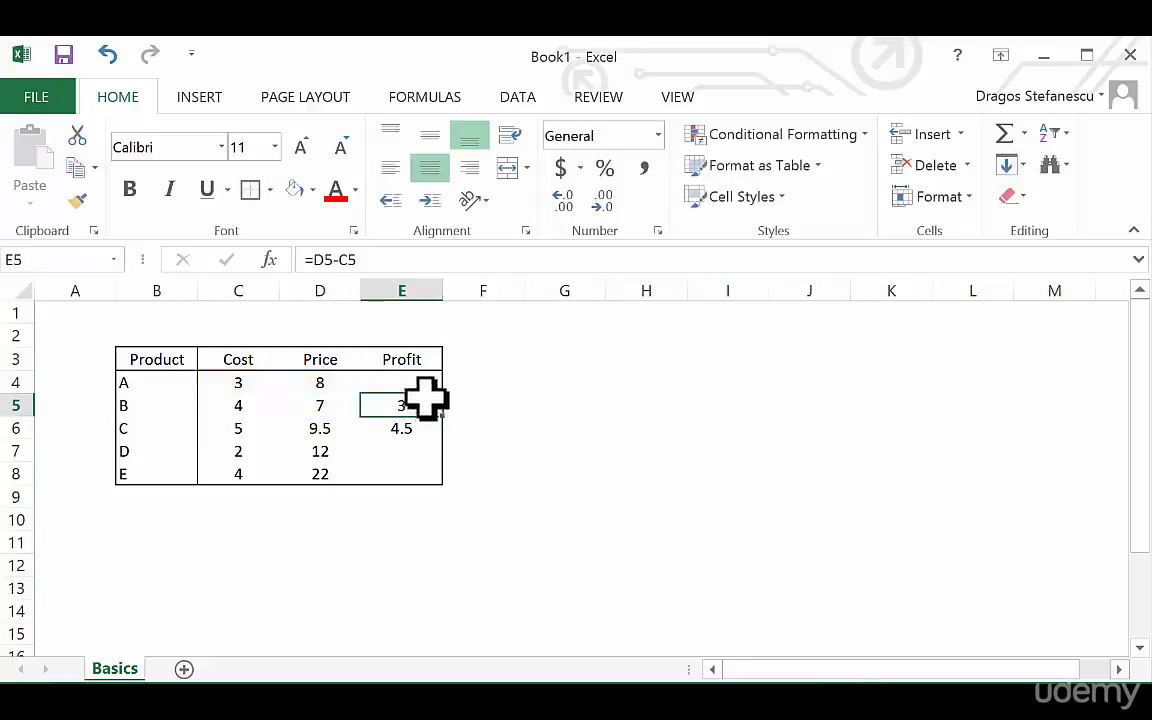
pyautogui.press('BackSpace')
pyautogui.click(416, 427)
pyautogui.press('BackSpace')
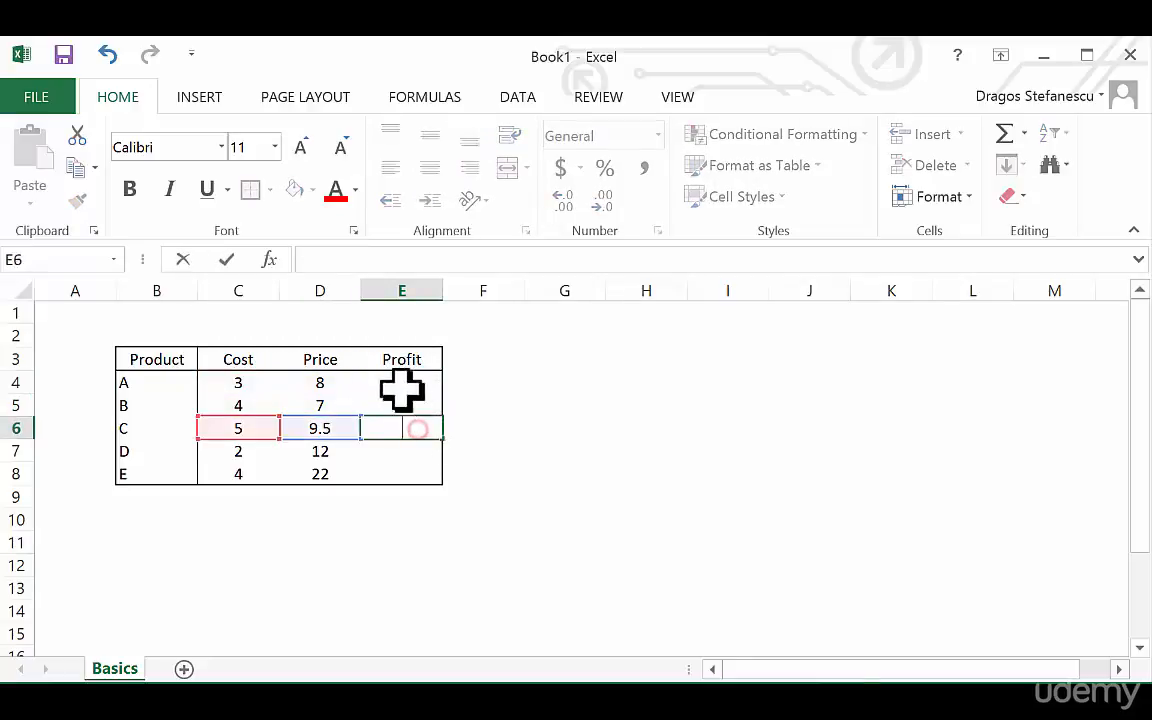
# Enter the formula =D4-C4 in E4 to calculate product A's profit as price minus cost
pyautogui.click(415, 385)
pyautogui.write('=')
pyautogui.click(314, 385)
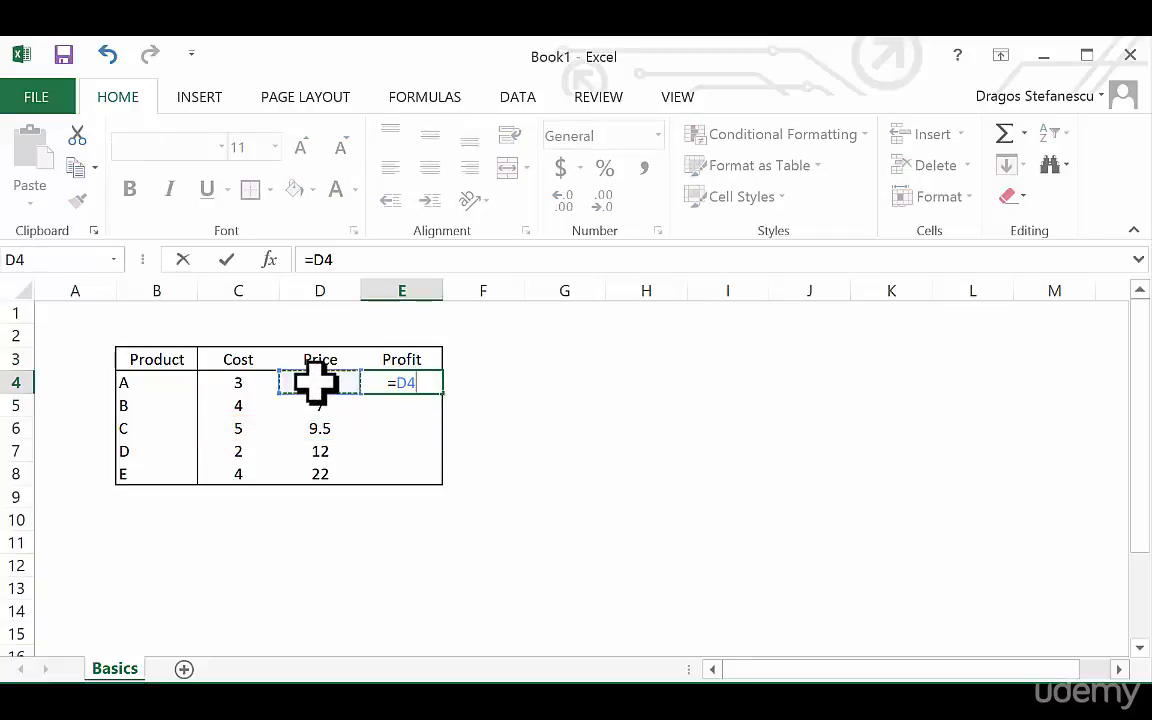
pyautogui.write('-')
pyautogui.click(248, 383)
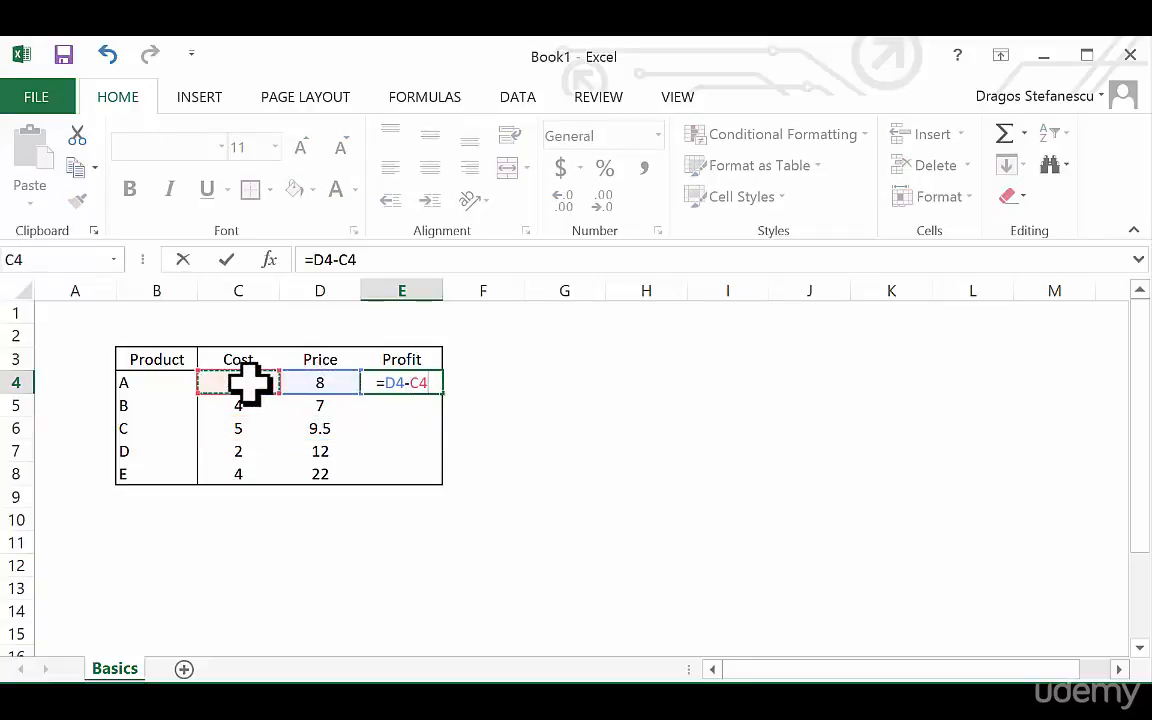
pyautogui.press('Return')
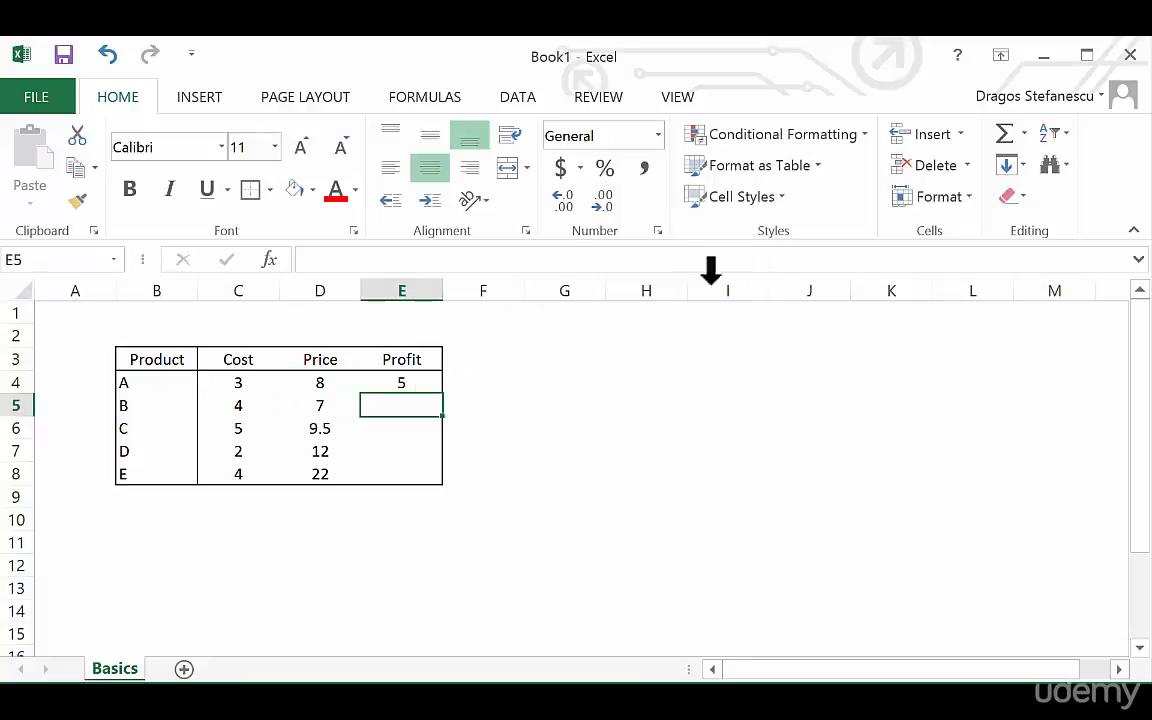
# Fill the profit formula from E4 down through E8 with AutoFill
pyautogui.click(431, 381)
pyautogui.moveTo(447, 399); pyautogui.dragTo(448, 487)
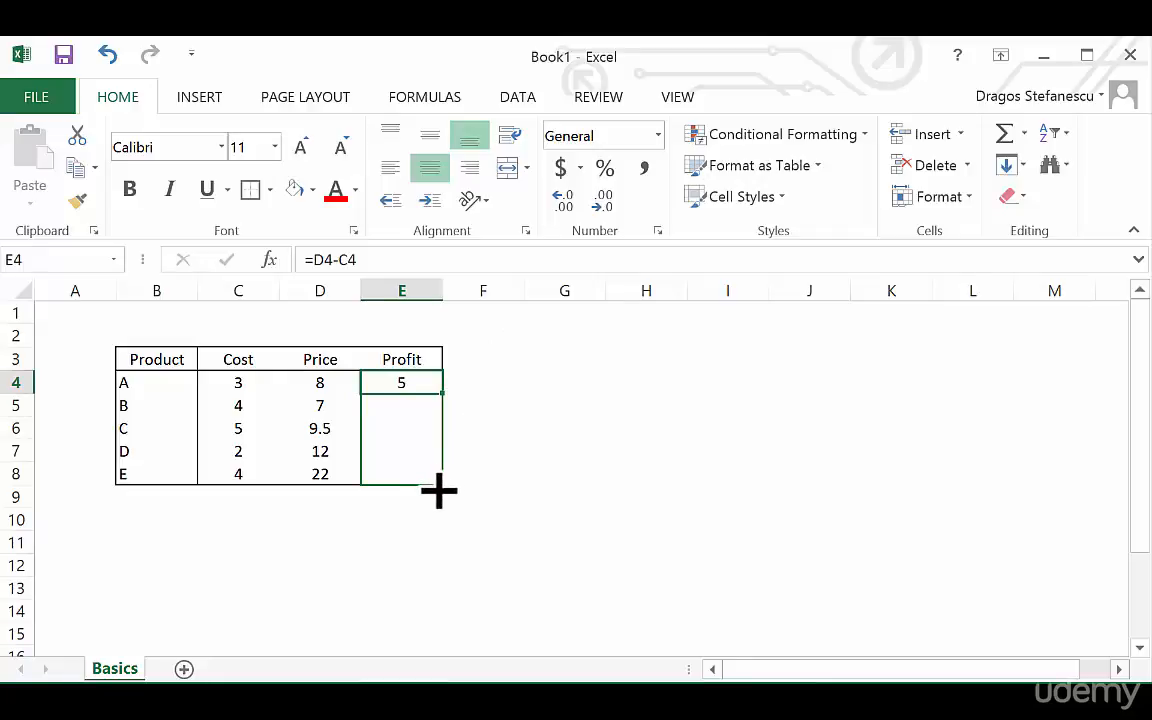
pyautogui.moveTo(440, 507); pyautogui.dragTo(443, 392)
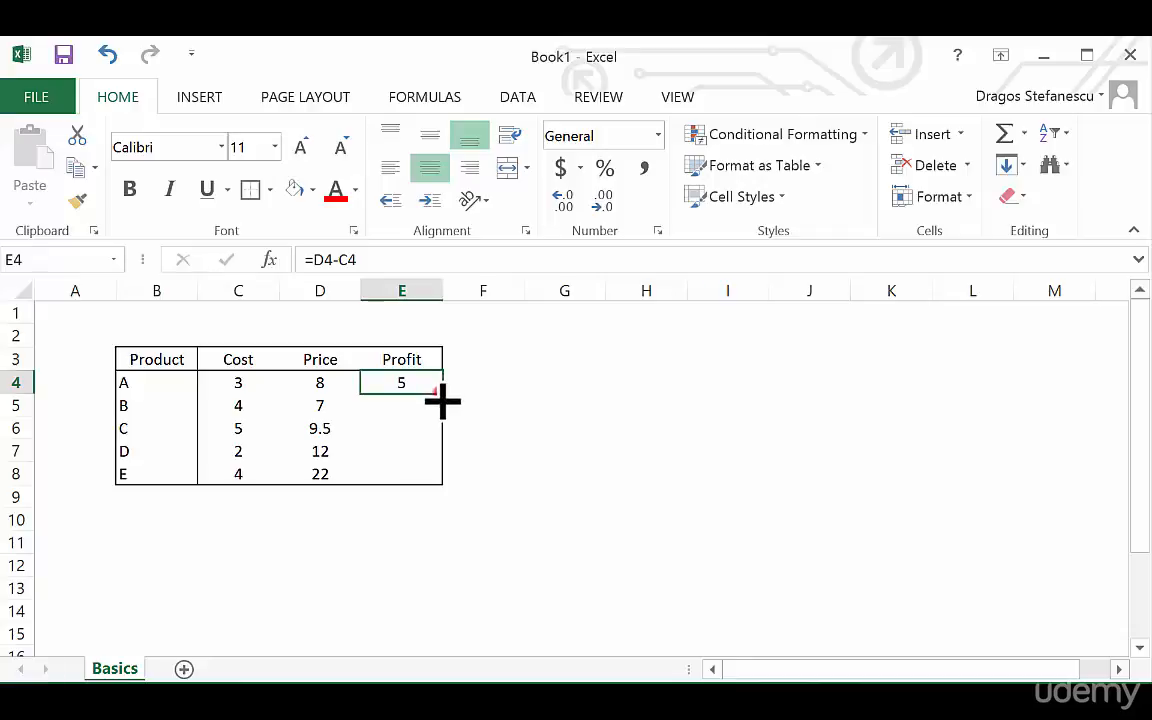
pyautogui.doubleClick(443, 393)
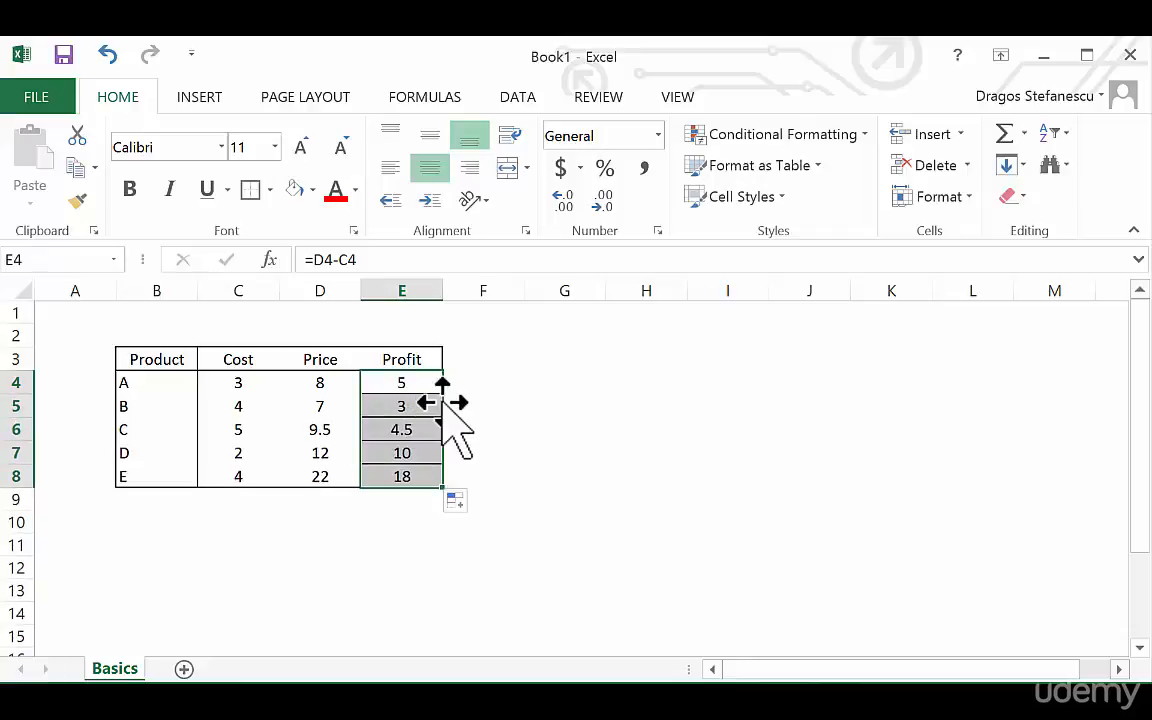
pyautogui.click(495, 453)
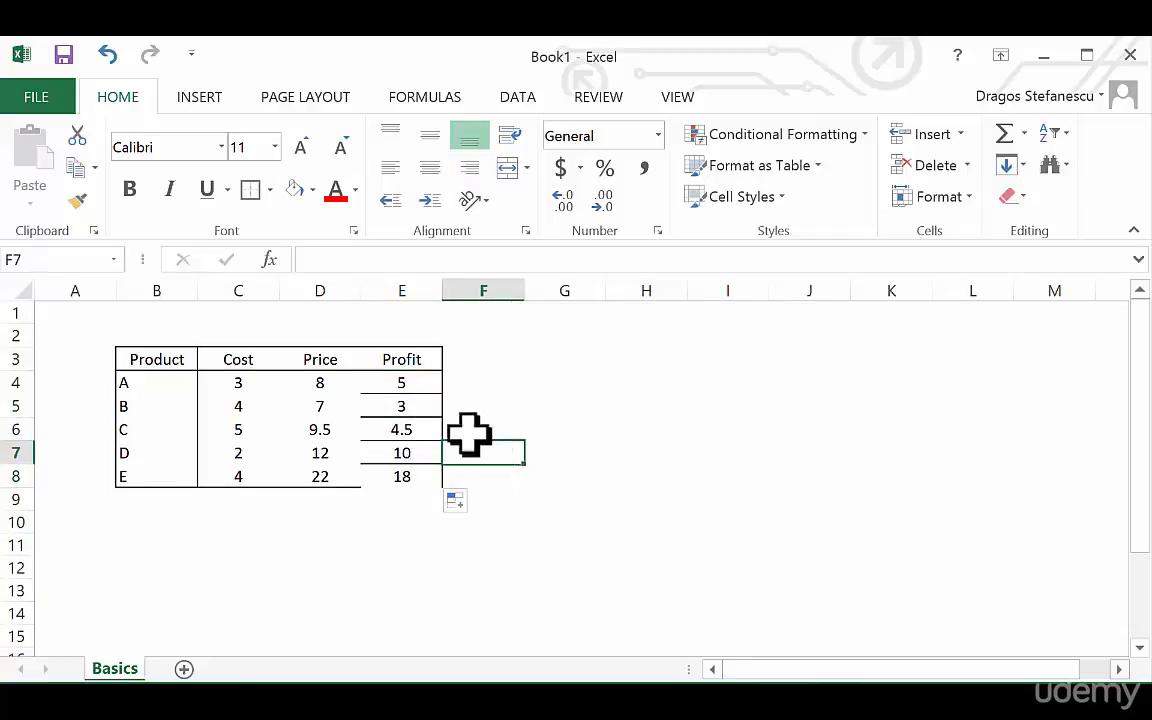
# Inspect the filled formulas and cell borders in the Profit column, and undo the fill
pyautogui.click(406, 400)
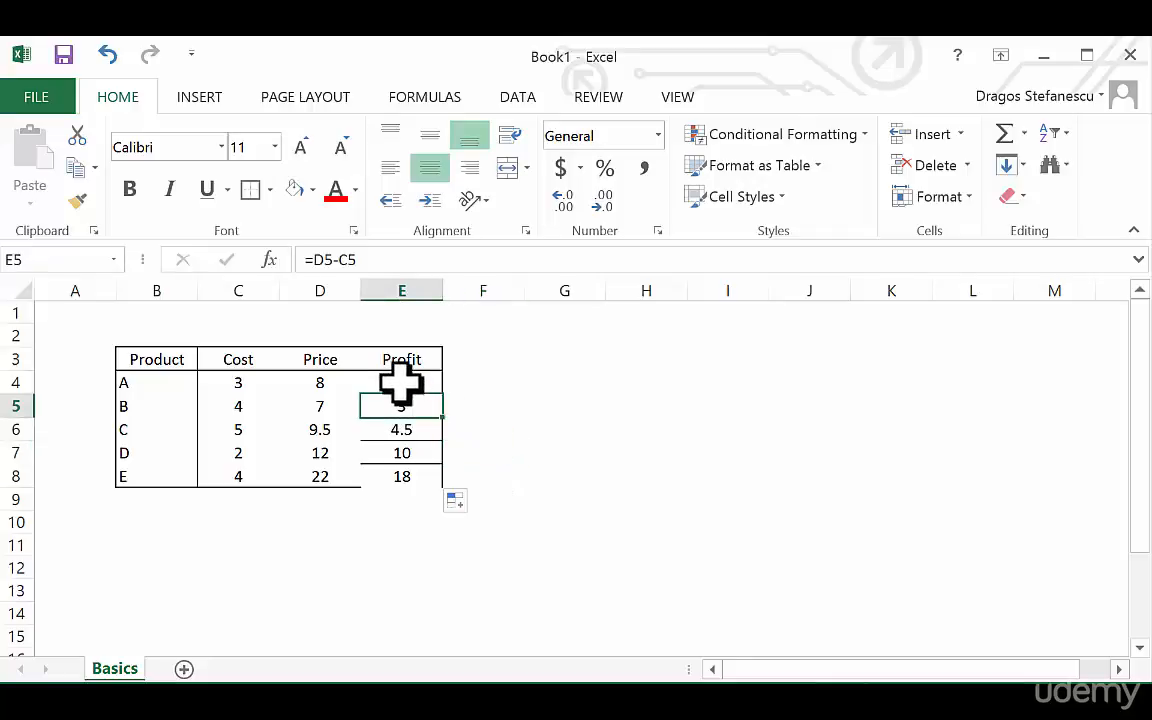
pyautogui.click(415, 383)
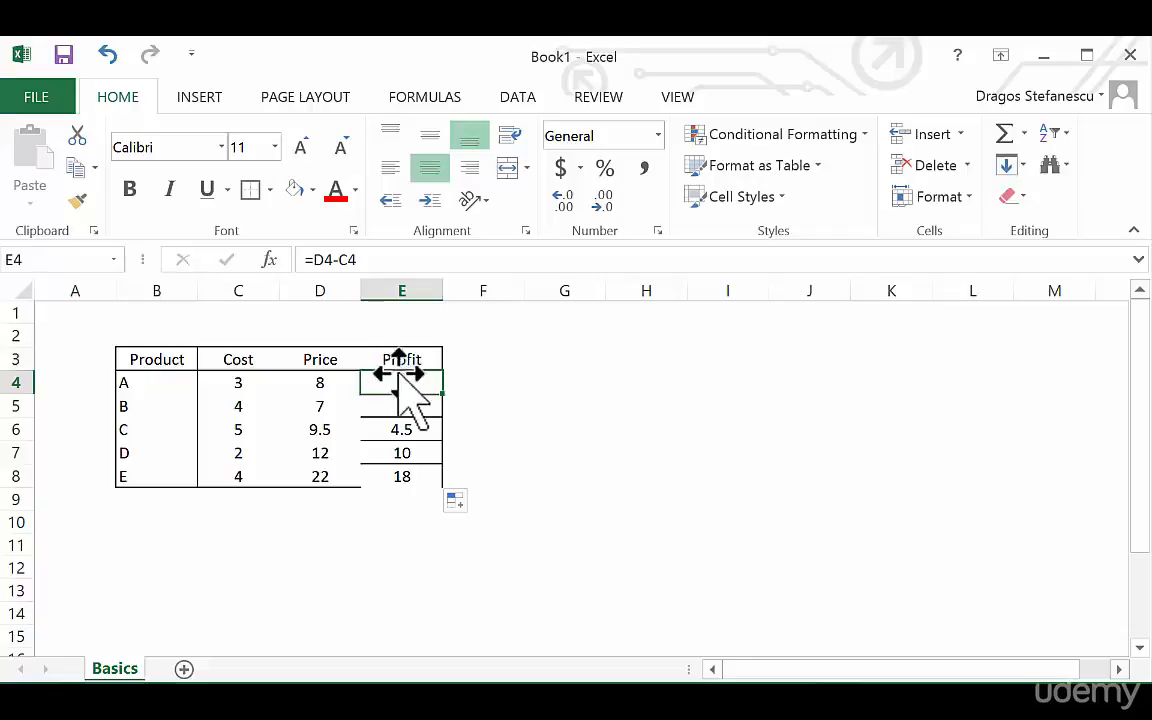
pyautogui.click(592, 406)
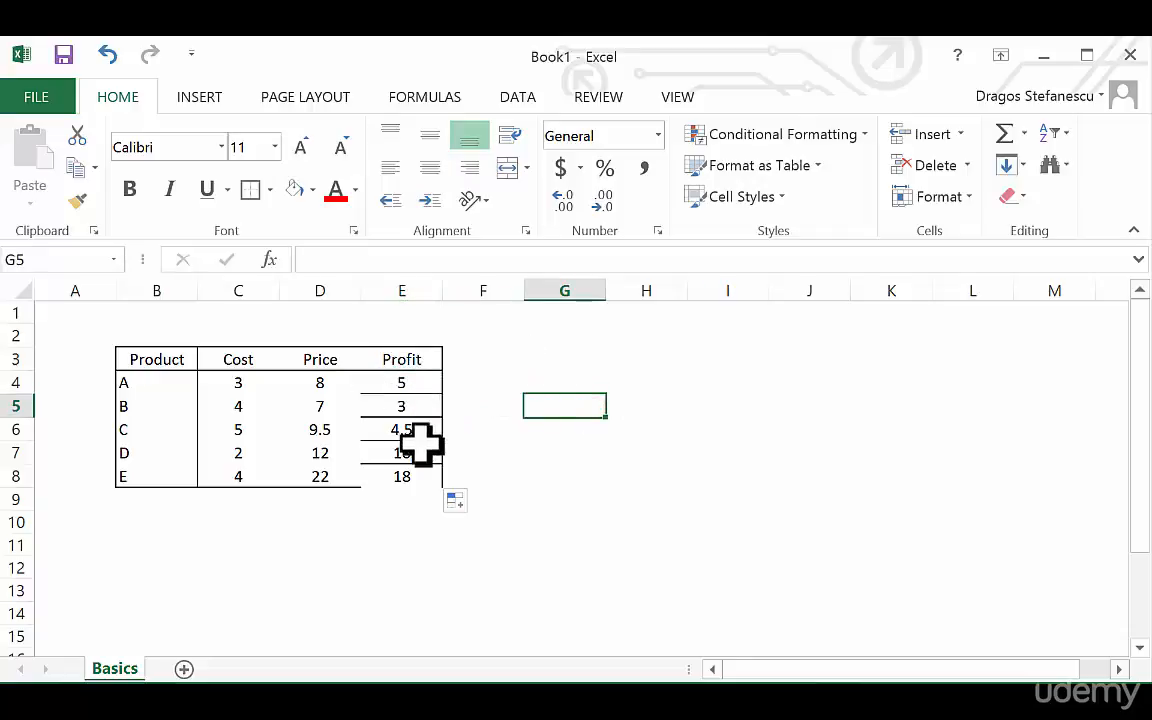
pyautogui.click(466, 450)
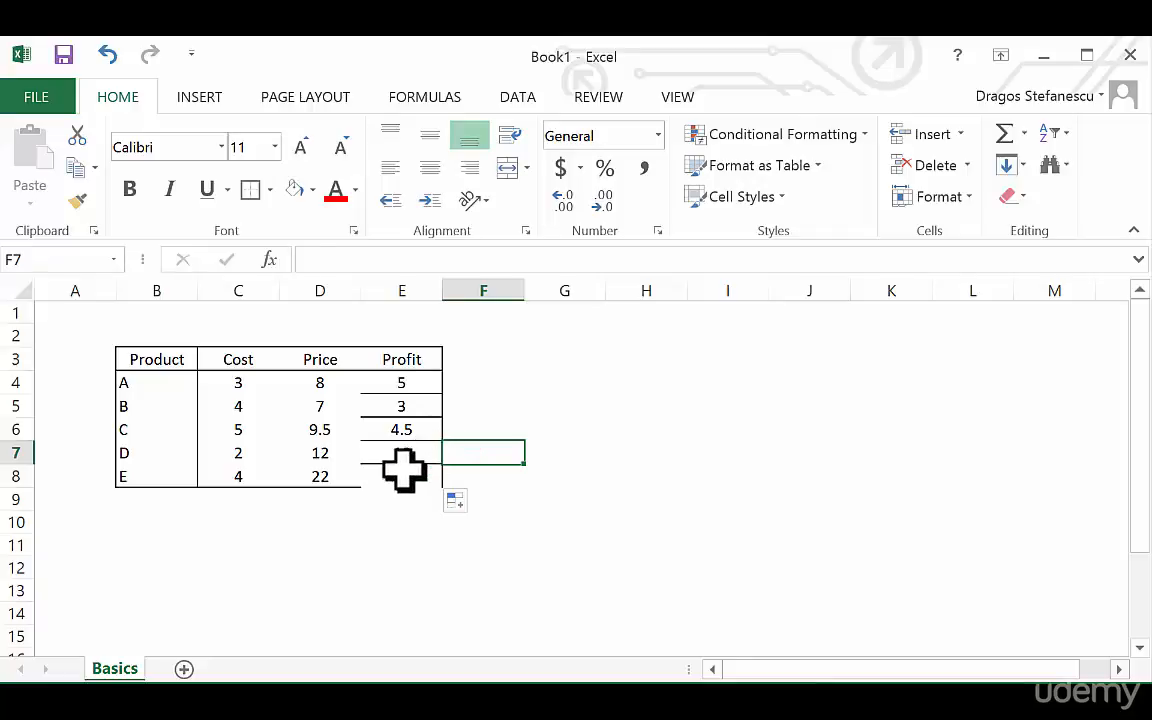
pyautogui.hotkey('ctrl', 'z')
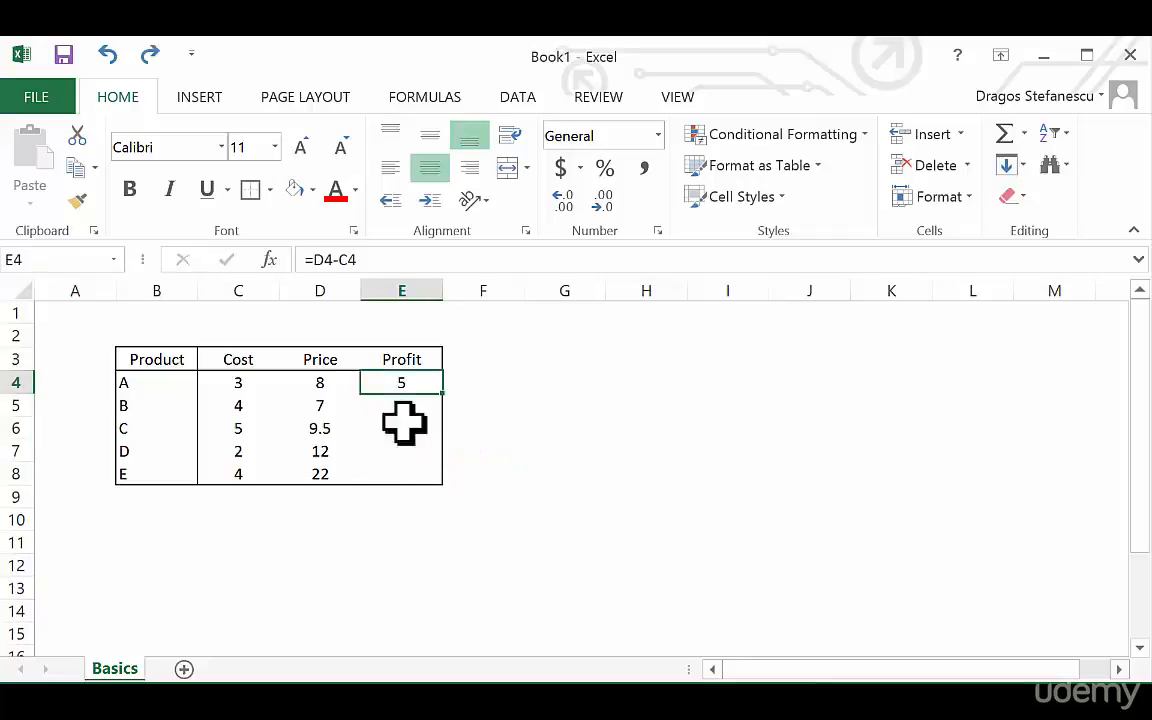
# Copy the profit formula in E4 and apply it to E5:E8 with Paste Special, leaving out the source cell's borders
pyautogui.hotkey('ctrl', 'c')
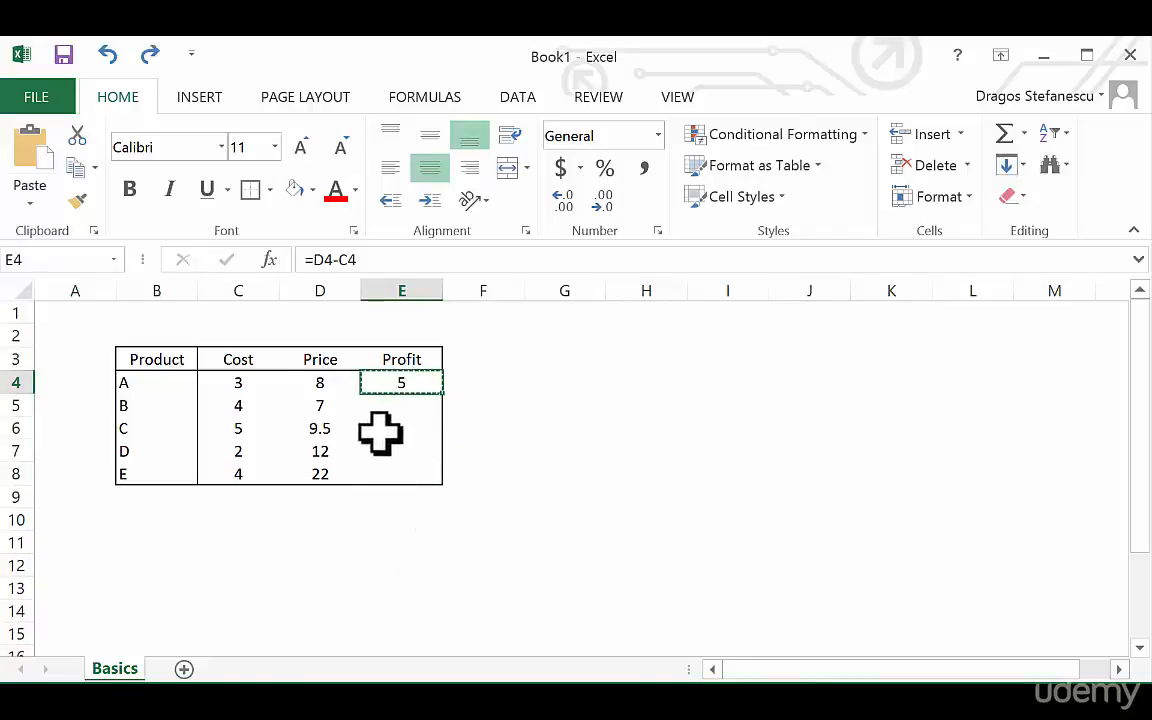
pyautogui.moveTo(395, 405); pyautogui.dragTo(400, 468)
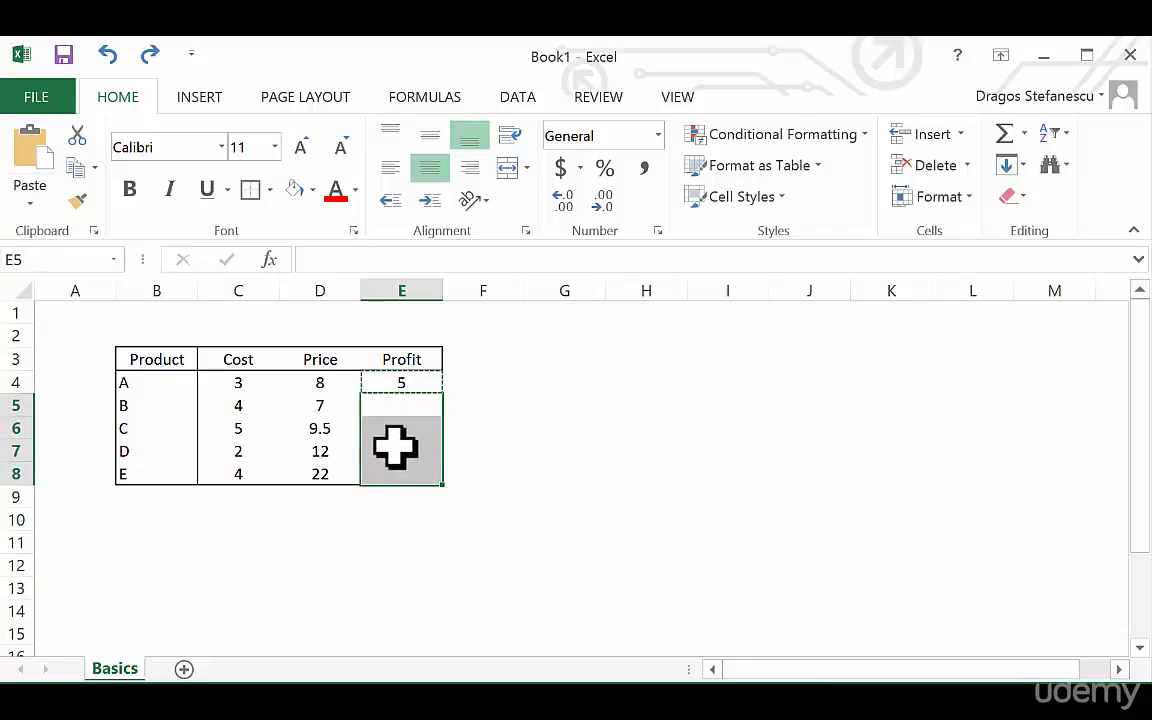
pyautogui.rightClick(395, 447)
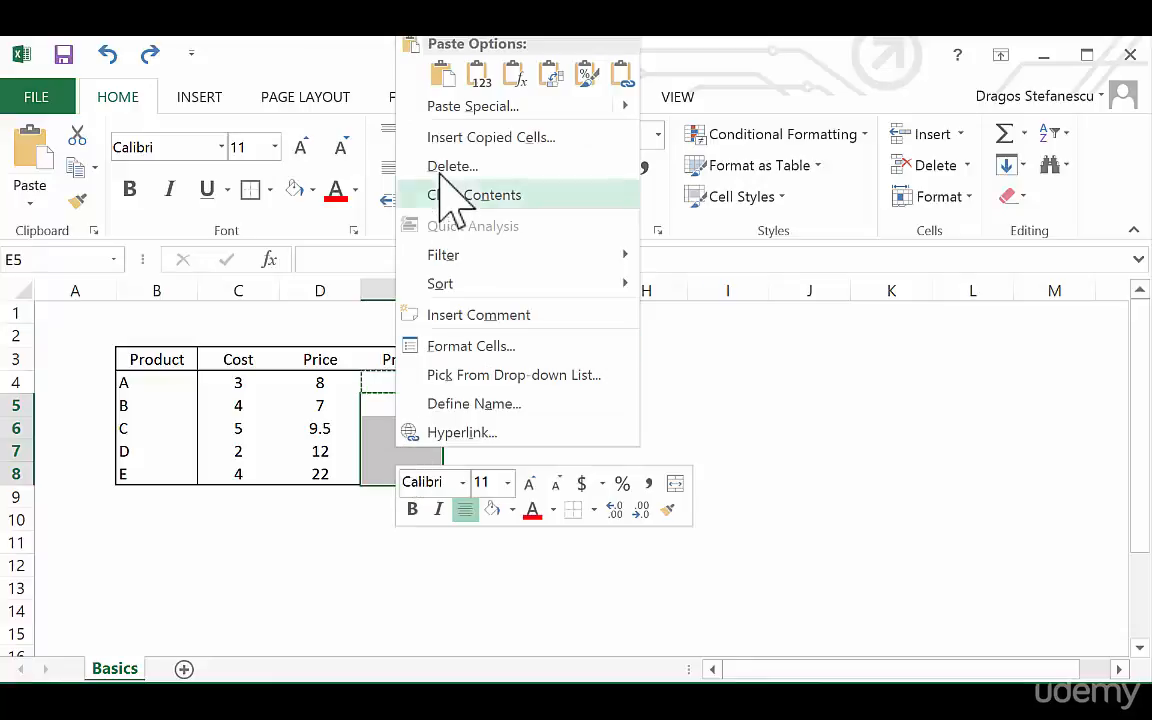
pyautogui.click(452, 107)
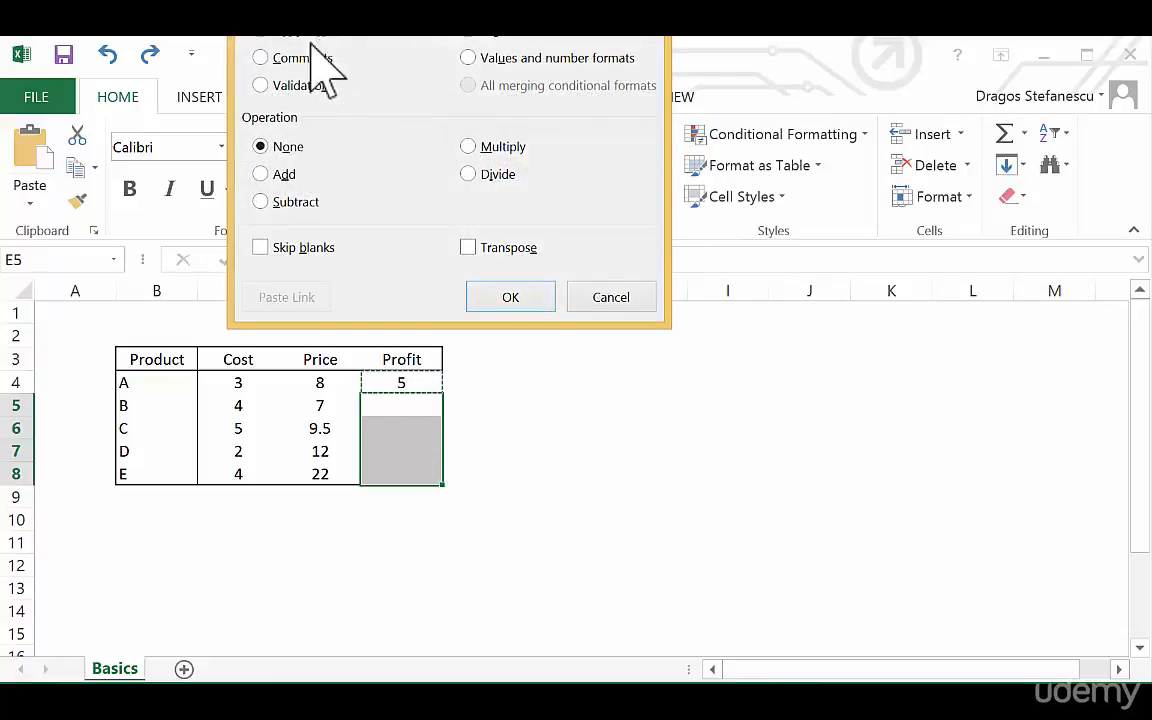
pyautogui.click(505, 302)
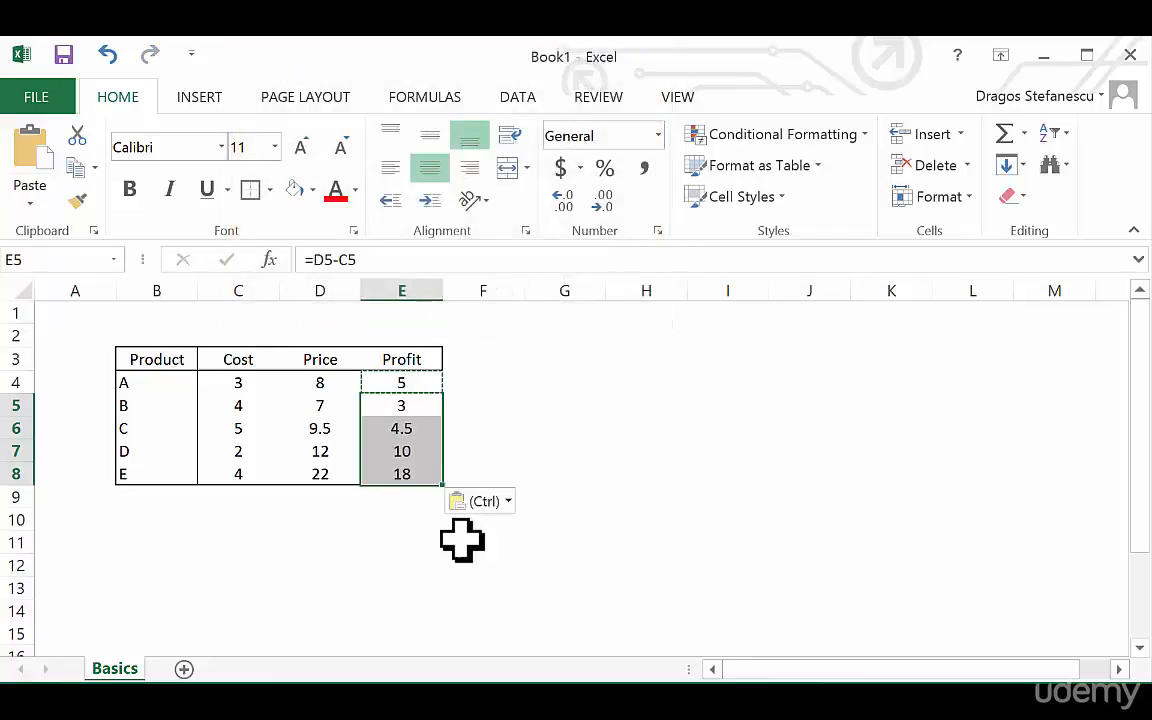
pyautogui.press('Escape')
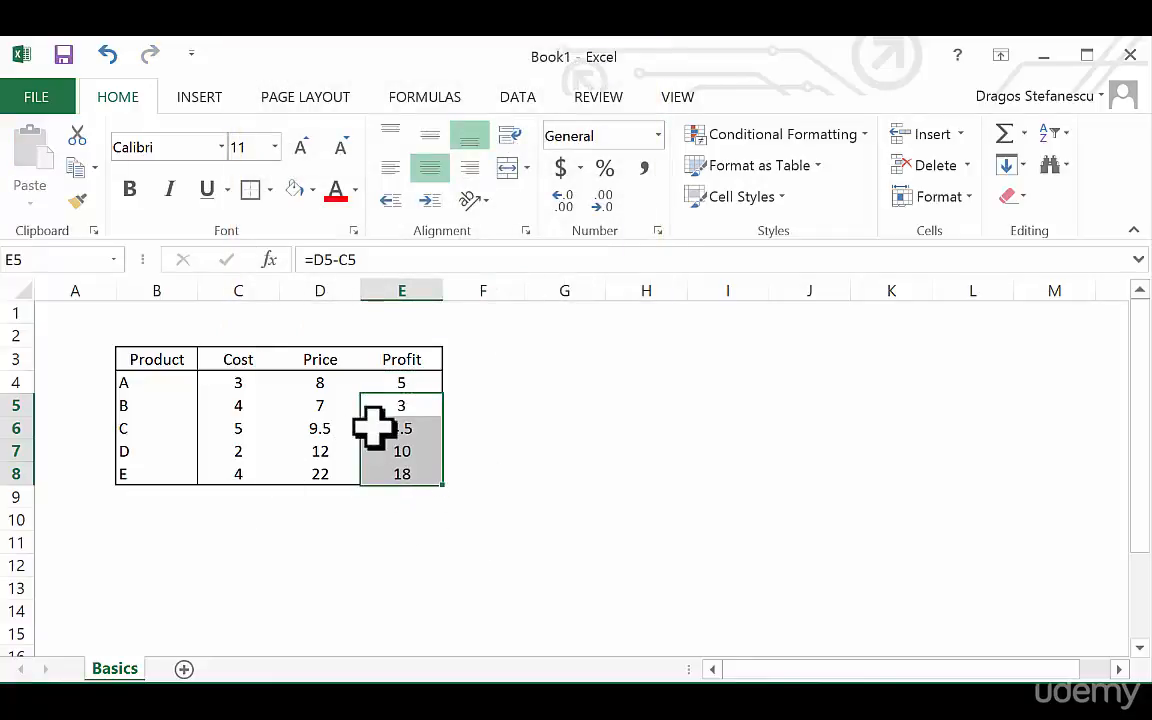
pyautogui.click(479, 451)
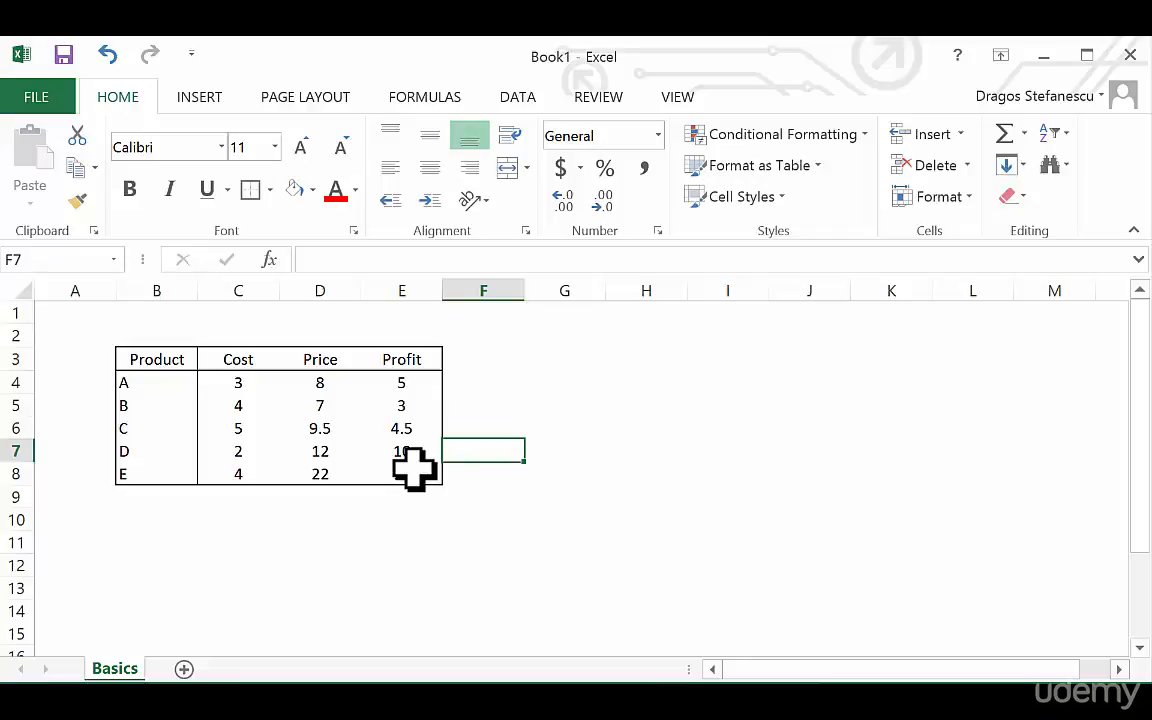
# Examine the profit formulas in E4, E6 and E8 and the cost and price cells they reference, without changing them
pyautogui.click(383, 424)
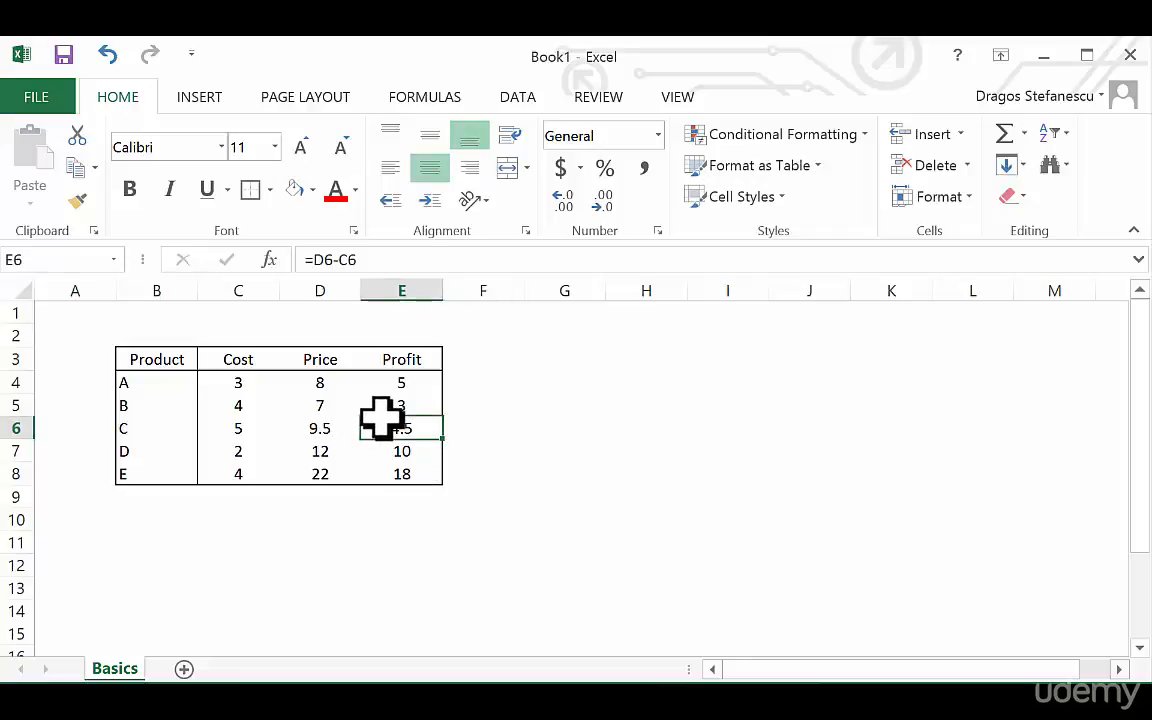
pyautogui.click(404, 385)
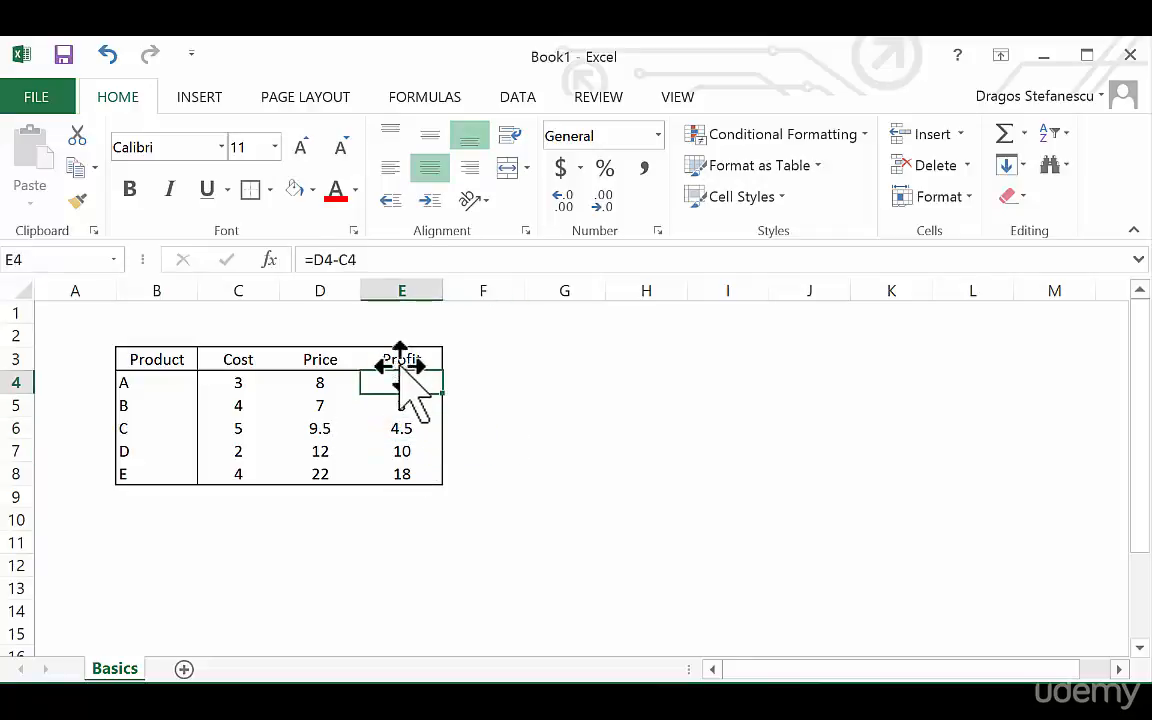
pyautogui.click(369, 261)
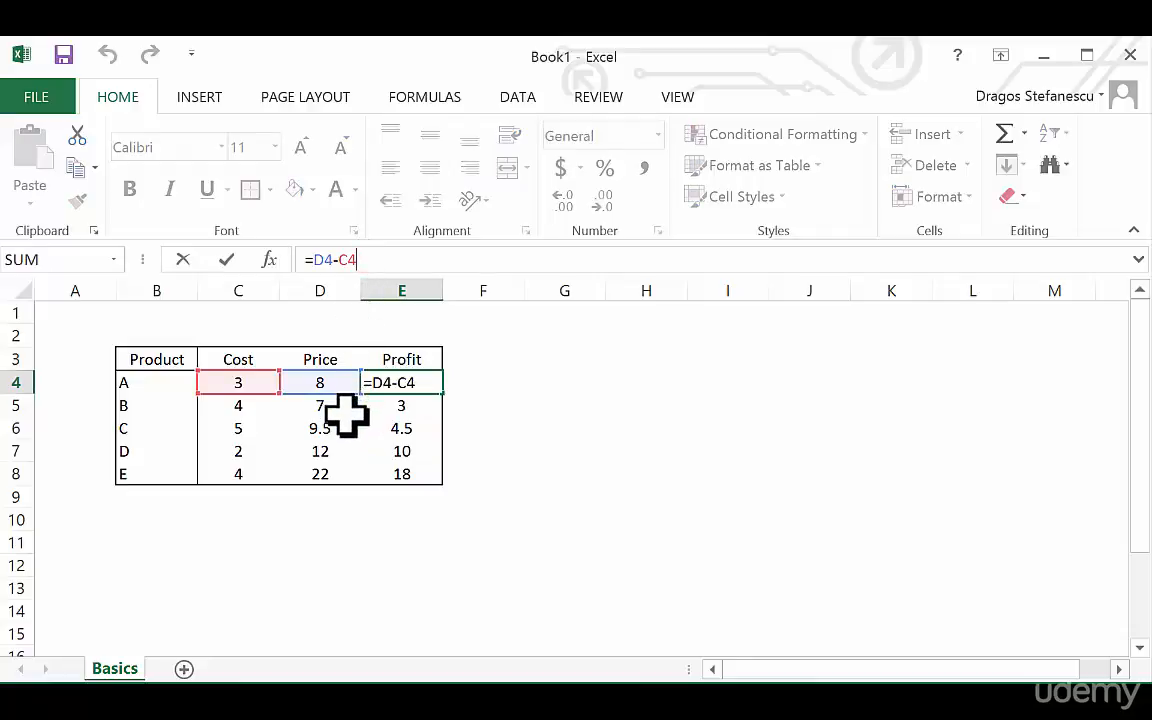
pyautogui.hotkey('ctrl', 'Return')
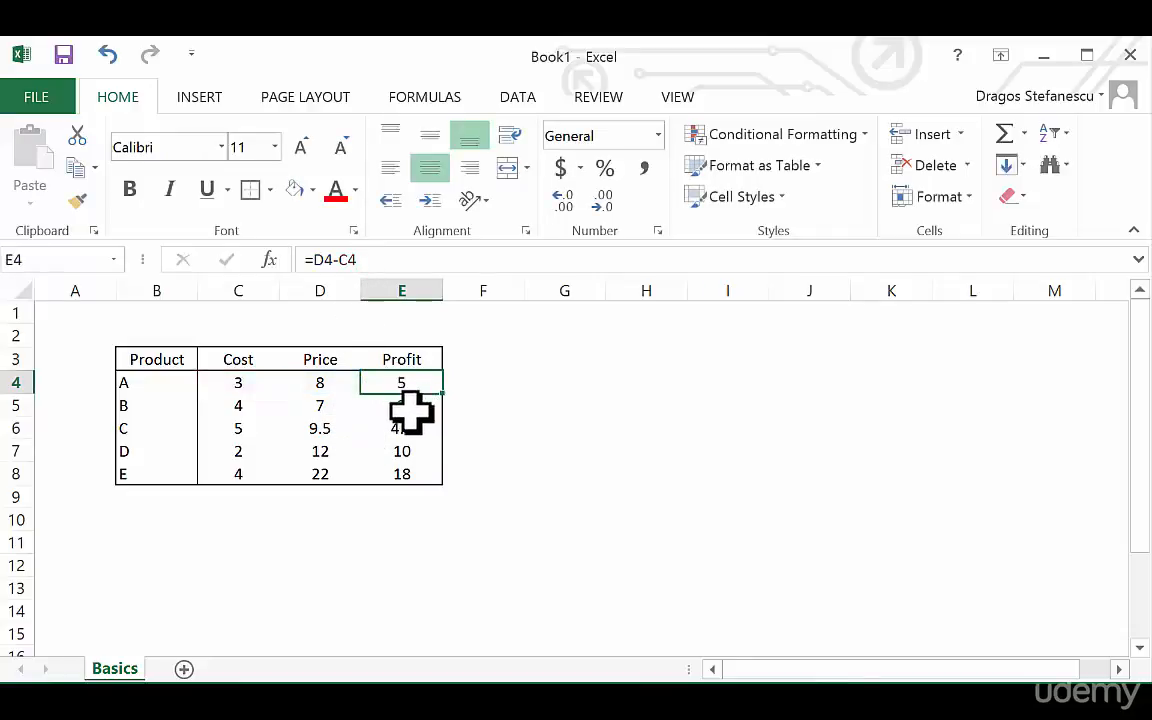
pyautogui.press('F2')
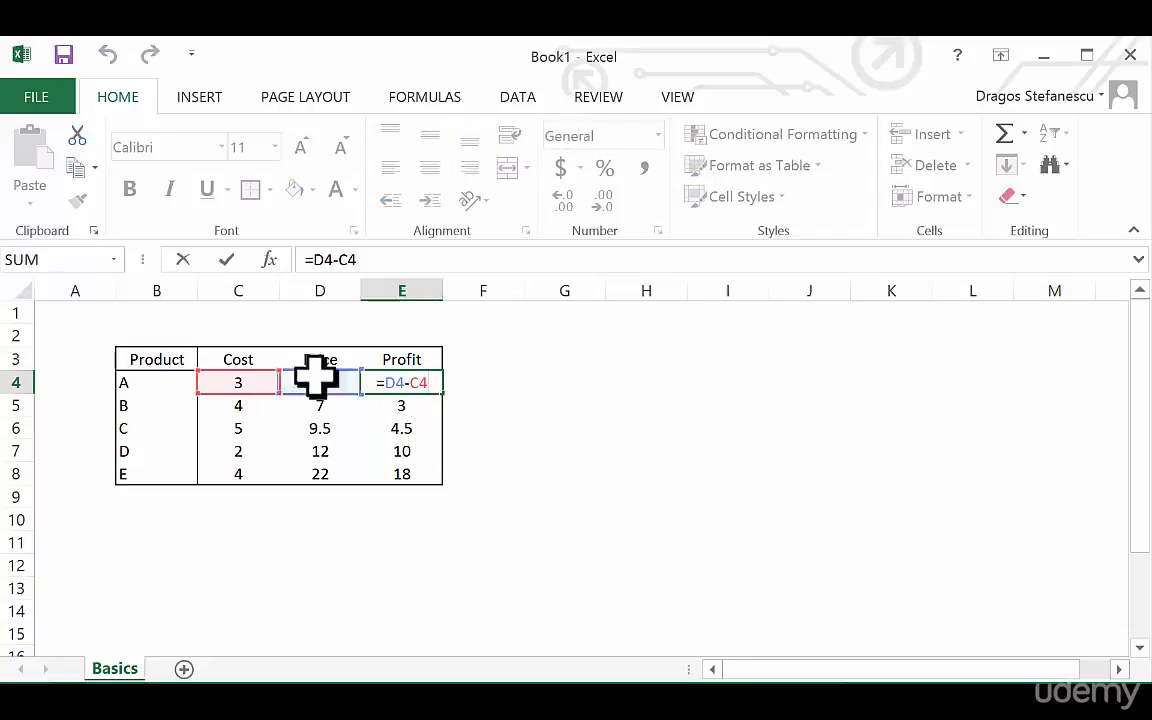
pyautogui.press('Escape')
pyautogui.click(410, 432)
pyautogui.press('F2')
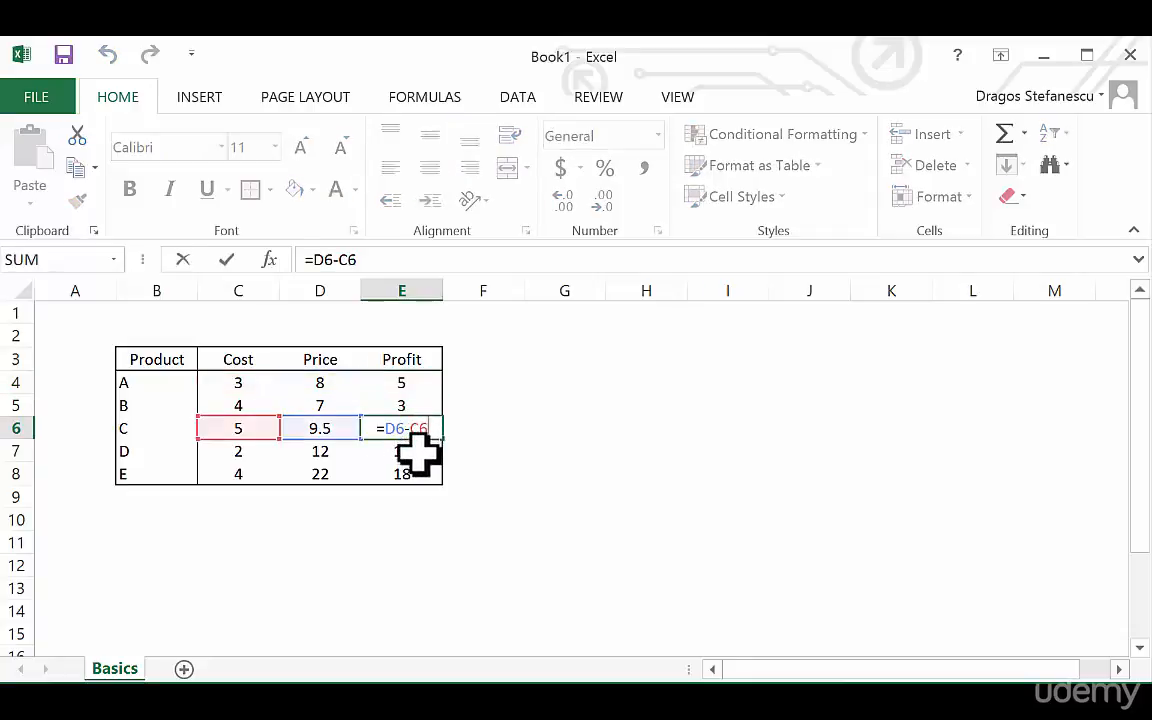
pyautogui.press('Escape')
pyautogui.click(417, 472)
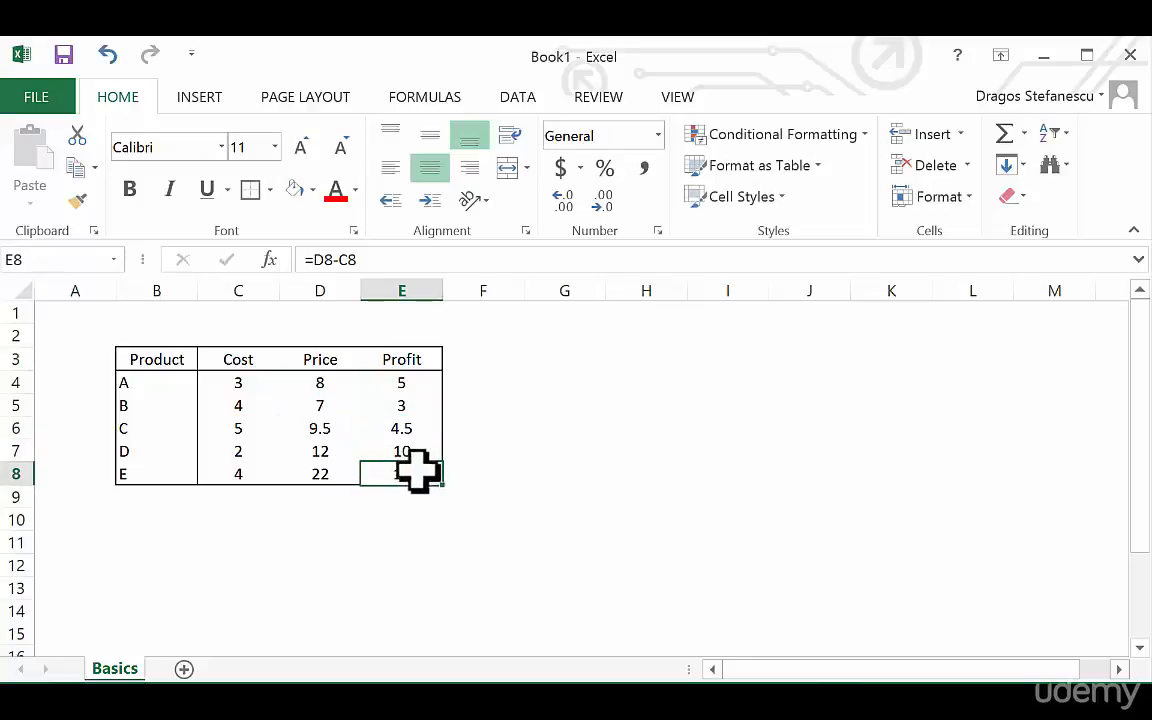
pyautogui.press('F2')
pyautogui.press('Escape')
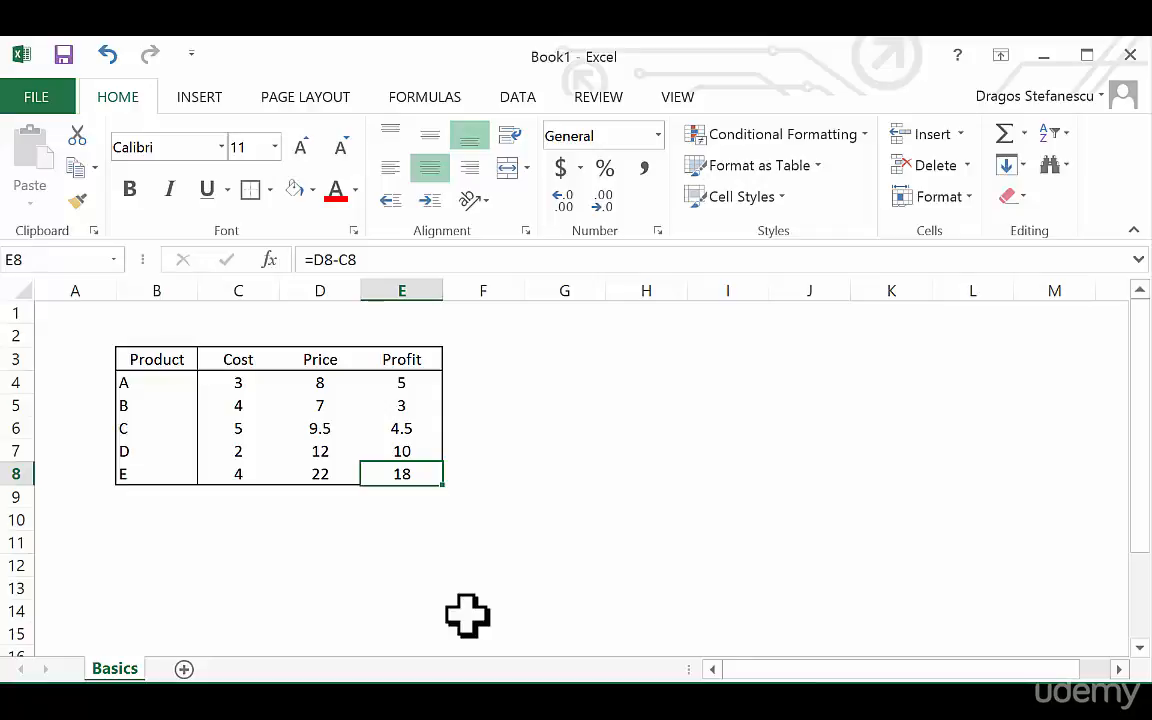
# Move the active cell from E8 to the Cost header in C3
pyautogui.press('Up')
pyautogui.press('Left')
pyautogui.press('Up')
pyautogui.press('Left')
pyautogui.press('Up')
pyautogui.press('Up')
pyautogui.press('Up')
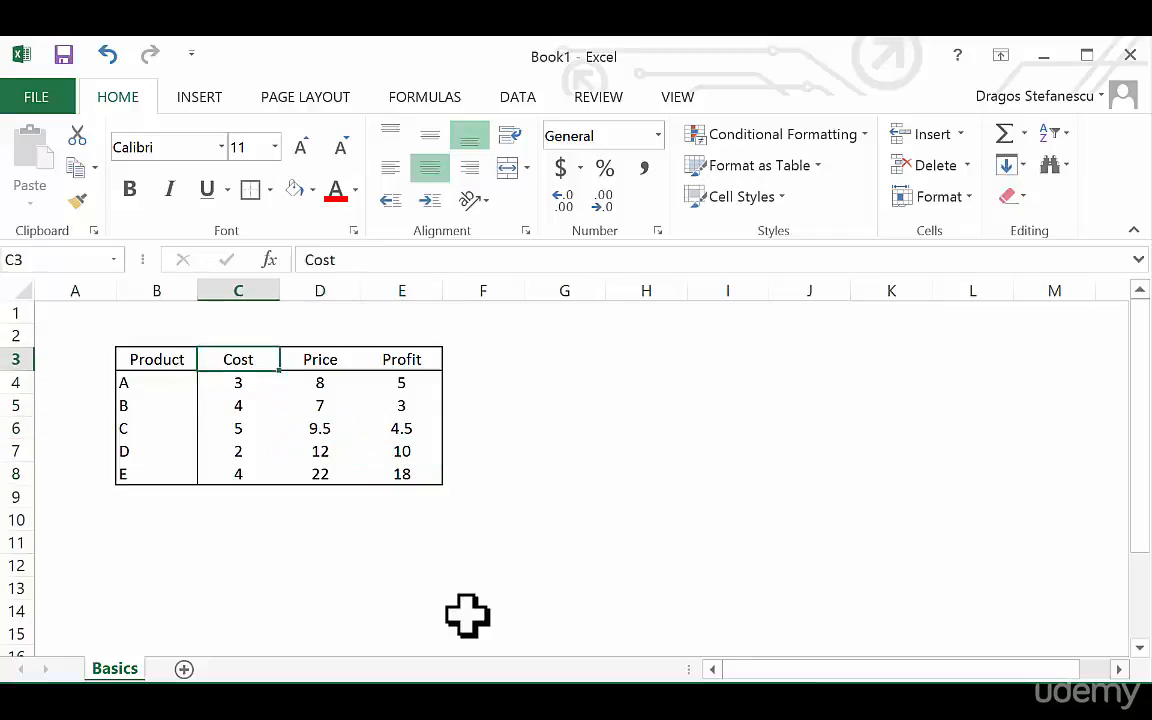
# Extend the selection from the Product header in B3 down to the last product and across to the Profit column
pyautogui.press('Left')
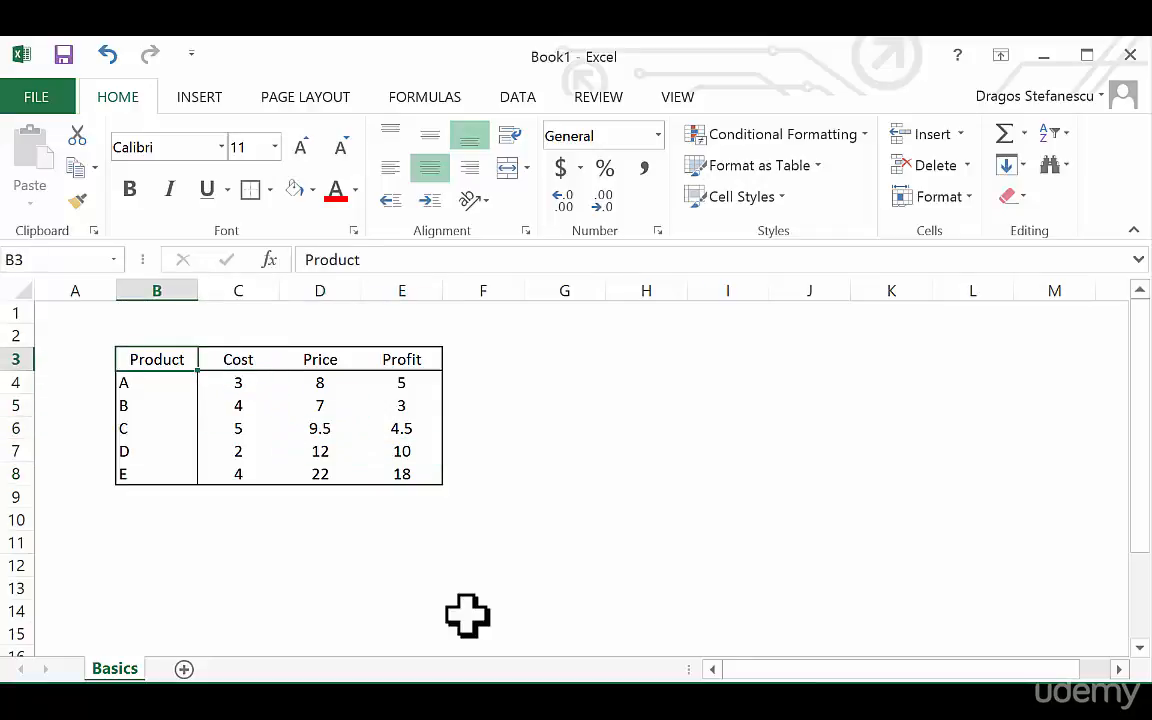
pyautogui.press('Right')
pyautogui.press('Left')
pyautogui.hotkey('ctrl', 'shift', 'Down')
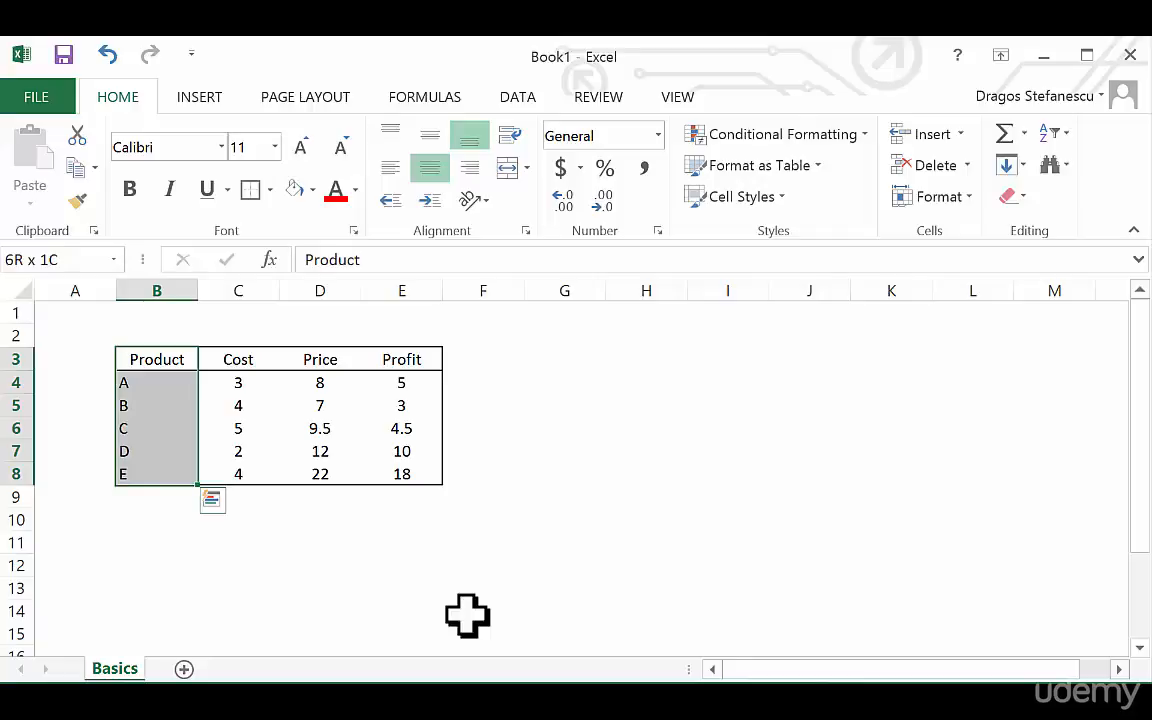
pyautogui.hotkey('ctrl', 'shift', 'Right')
# Reduce the table selection to the header row, and further to the Product header in B3
pyautogui.hotkey('ctrl', 'shift', 'Up')
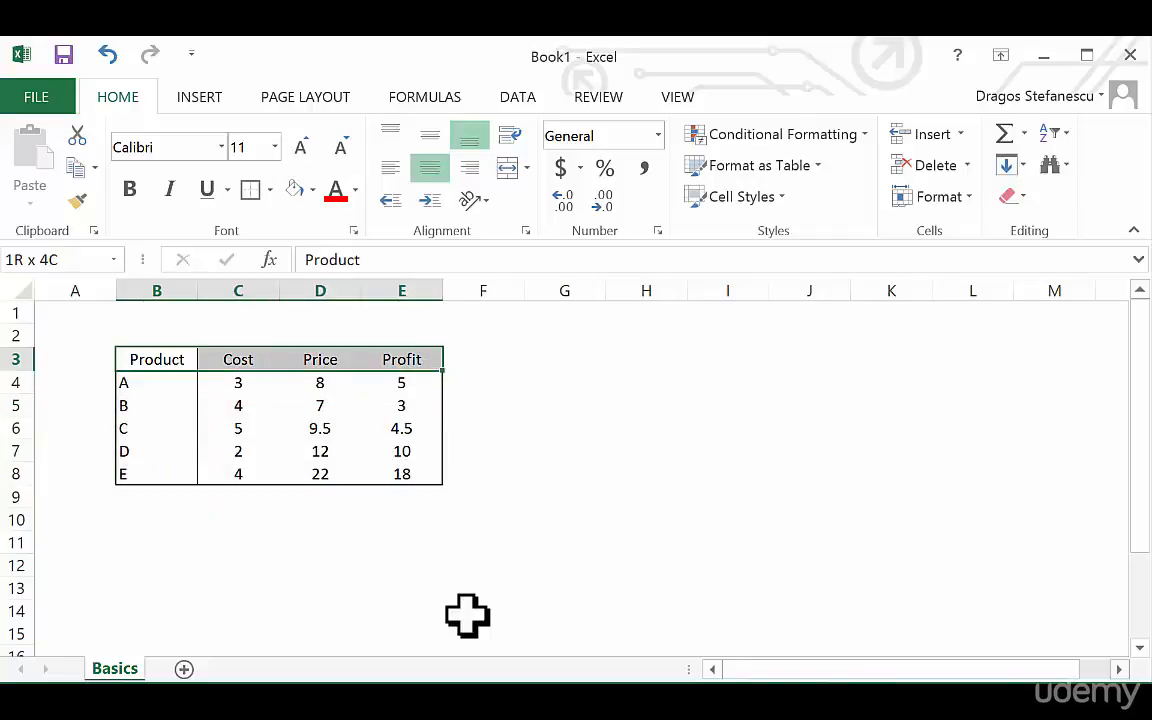
pyautogui.hotkey('ctrl', 'shift', 'Up')
pyautogui.hotkey('ctrl', 'shift', 'Left')
pyautogui.hotkey('ctrl', 'shift', 'Down')
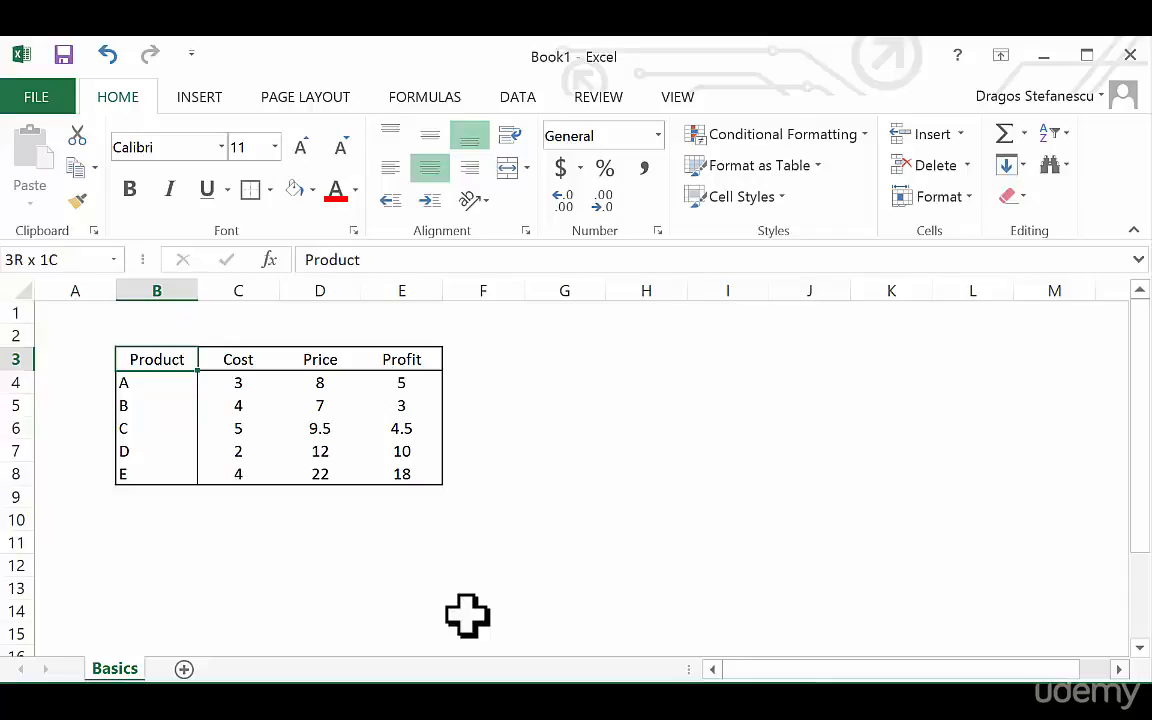
# Extend the selection from B3 down through column B past the table's end, and shrink it back to B3
pyautogui.hotkey('ctrl', 'shift', 'Down')
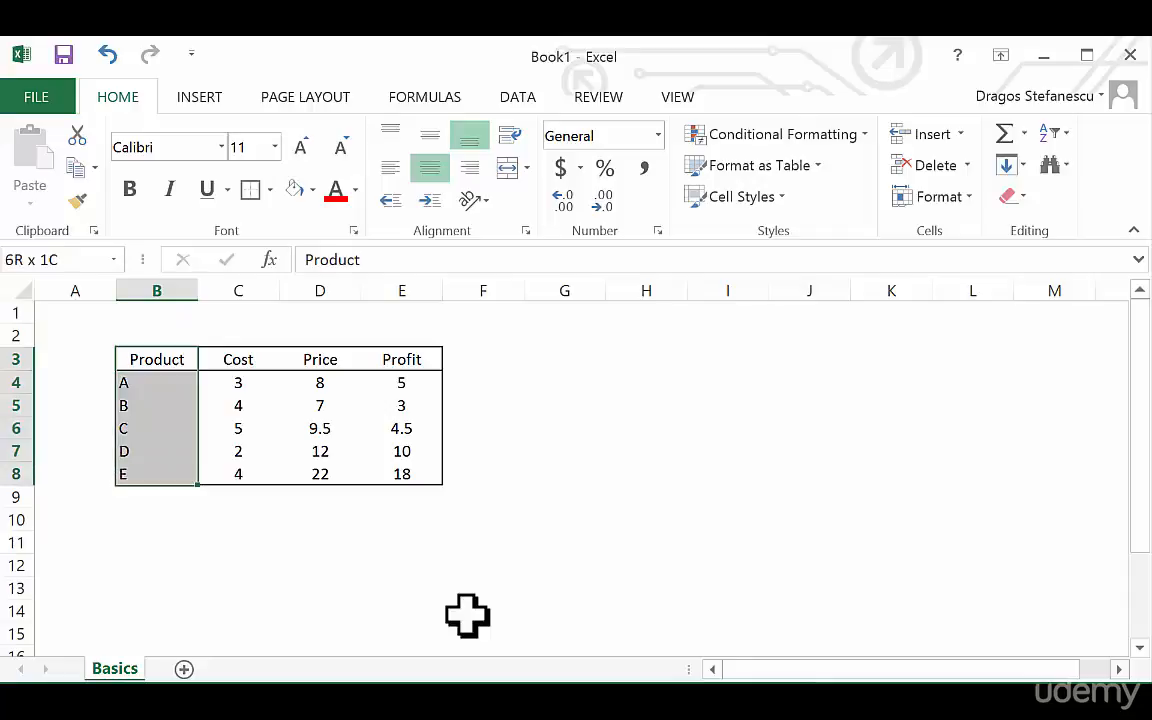
pyautogui.hotkey('ctrl', 'shift', 'Down')
pyautogui.hotkey('ctrl', 'shift', 'Up')
pyautogui.hotkey('ctrl', 'shift', 'Up')
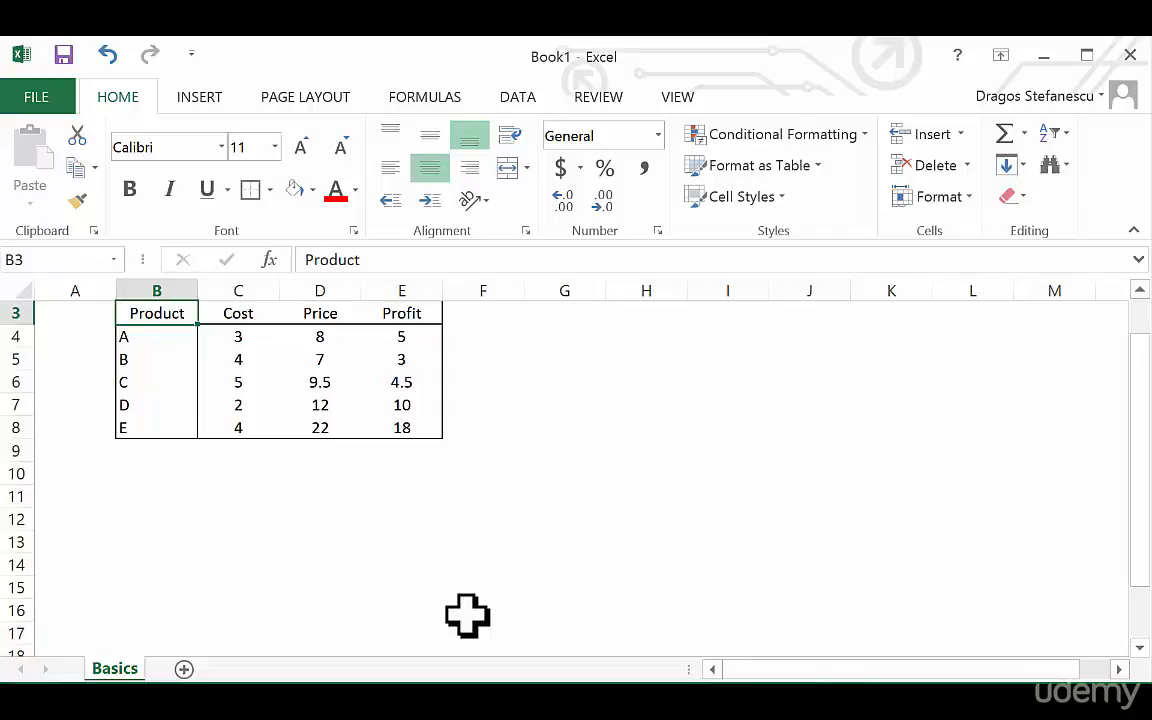
# Select the whole table B3:E8, extending the selection from B3 one row and one column at a time
pyautogui.moveTo(148, 323)
pyautogui.mouseDown()
pyautogui.moveTo(147, 481)
pyautogui.moveTo(157, 297)
pyautogui.moveTo(160, 642)
pyautogui.moveTo(185, 507)
pyautogui.moveTo(172, 149)
pyautogui.moveTo(123, 334)
pyautogui.moveTo(154, 360)
pyautogui.mouseUp()
pyautogui.click(162, 360)
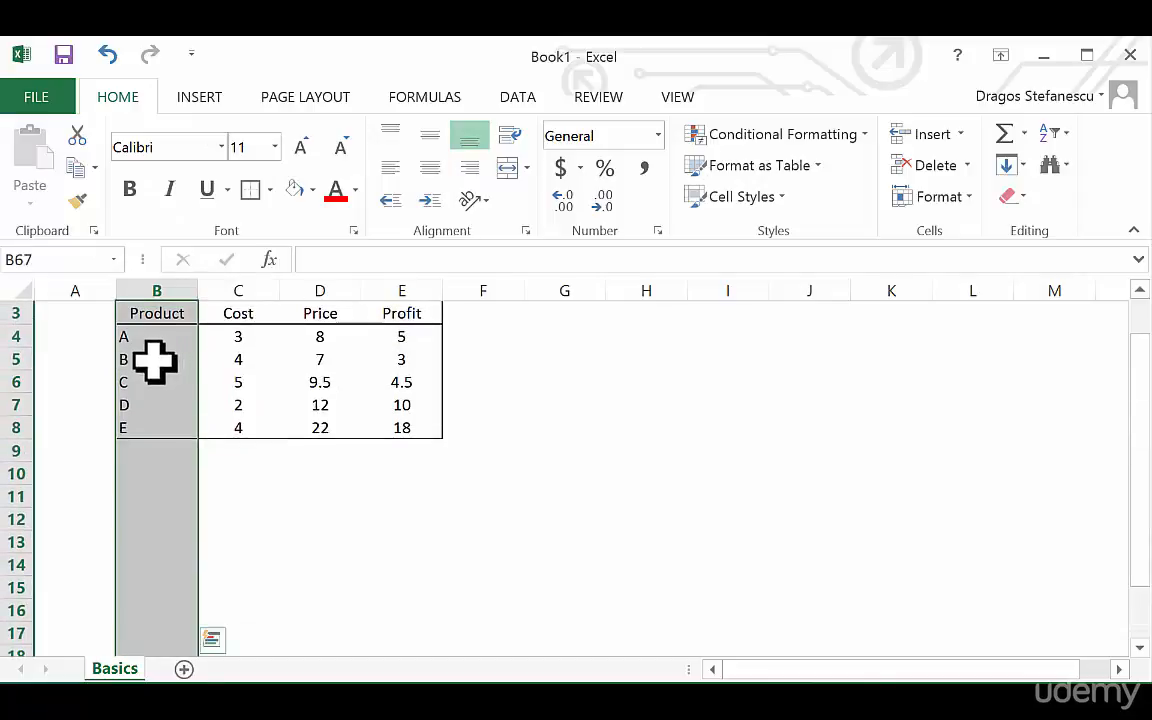
pyautogui.click(156, 359)
pyautogui.click(172, 318)
pyautogui.hotkey('shift', 'Down')
pyautogui.hotkey('shift', 'Down')
pyautogui.hotkey('shift', 'Down')
pyautogui.hotkey('shift', 'Down')
pyautogui.hotkey('shift', 'Down')
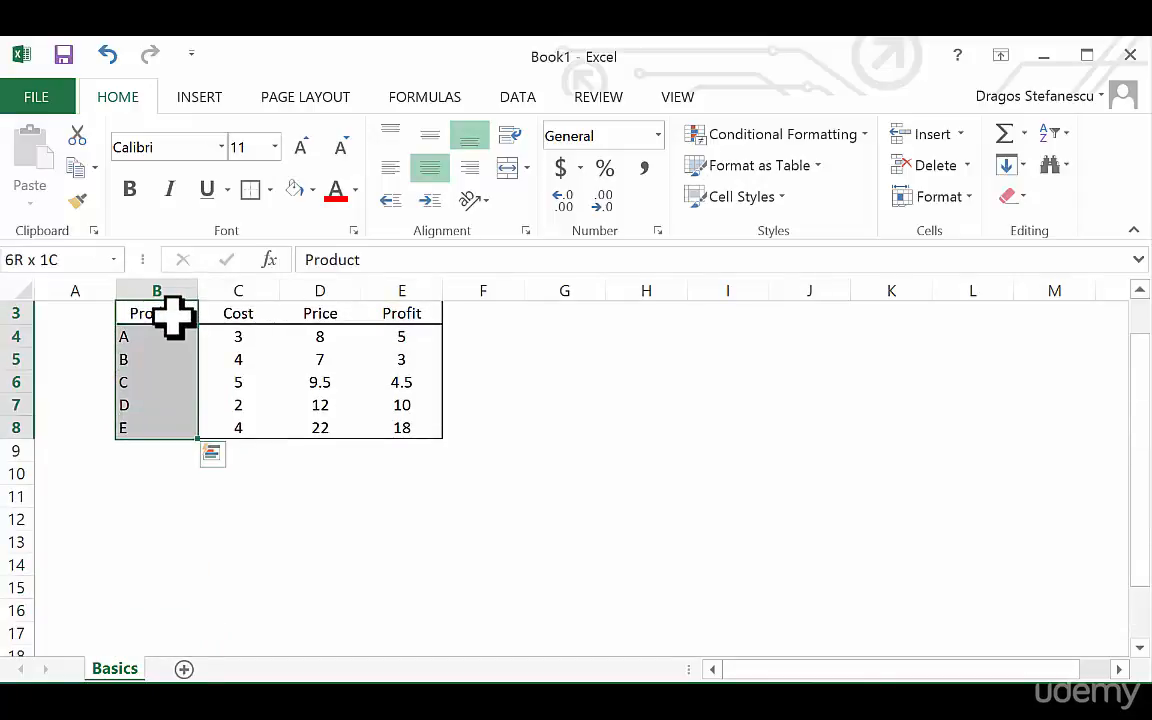
pyautogui.hotkey('shift', 'Right')
pyautogui.hotkey('shift', 'Right')
pyautogui.hotkey('shift', 'Right')
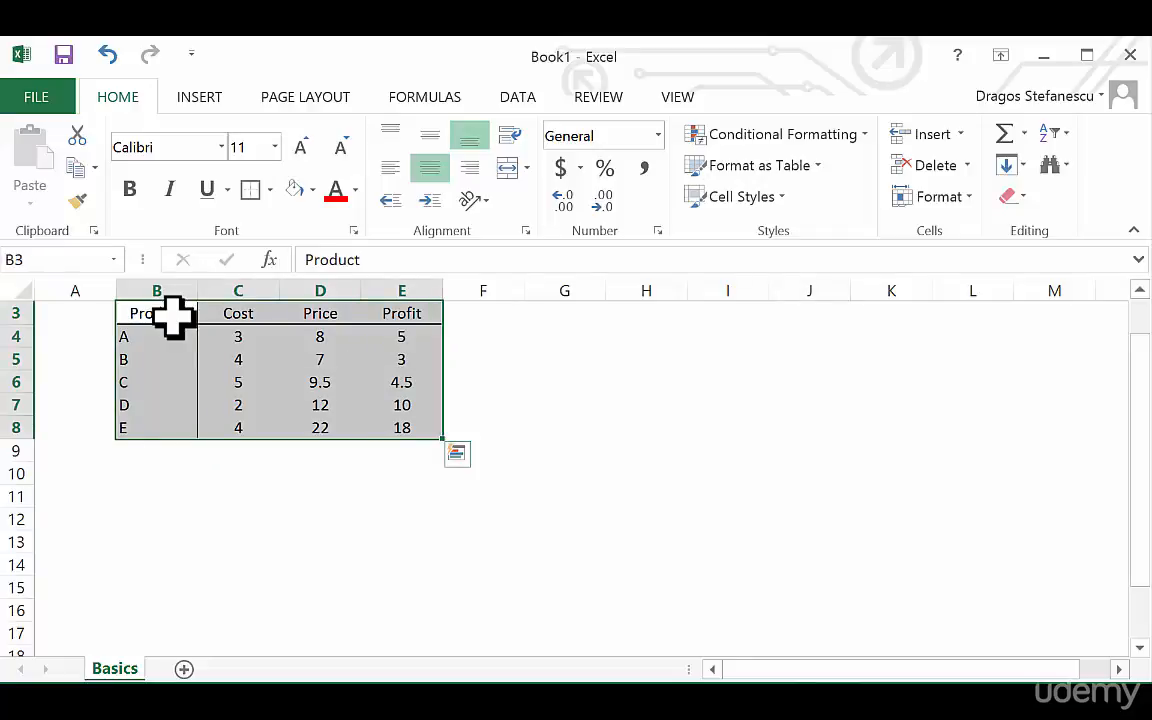
# Enter the heading Breakdown in C2, directly above the Cost header
pyautogui.scroll(1, 172, 318)
pyautogui.click(239, 336)
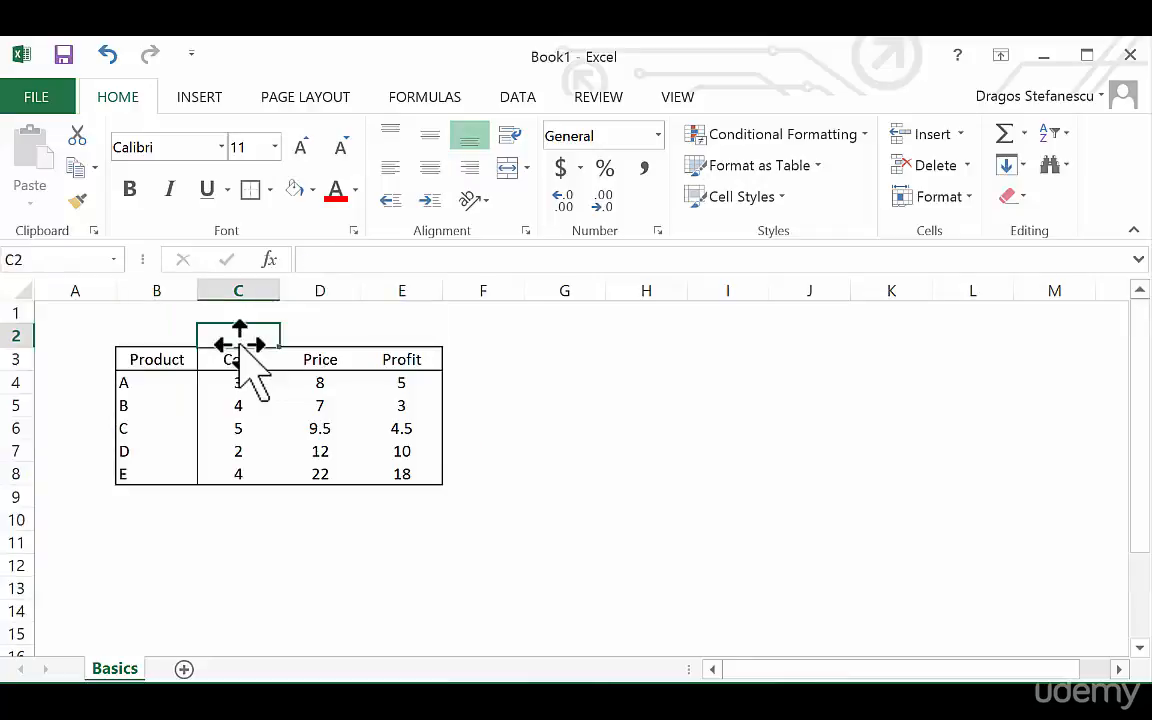
pyautogui.click(483, 519)
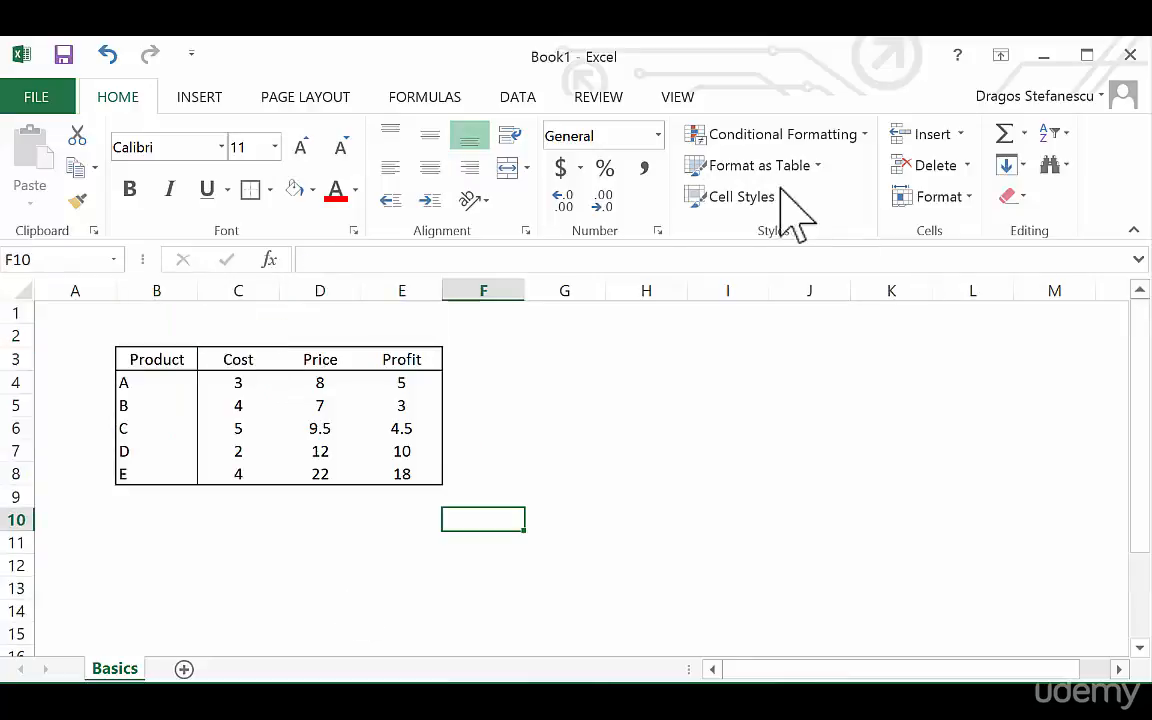
pyautogui.moveTo(234, 334); pyautogui.dragTo(365, 327)
pyautogui.click(244, 314)
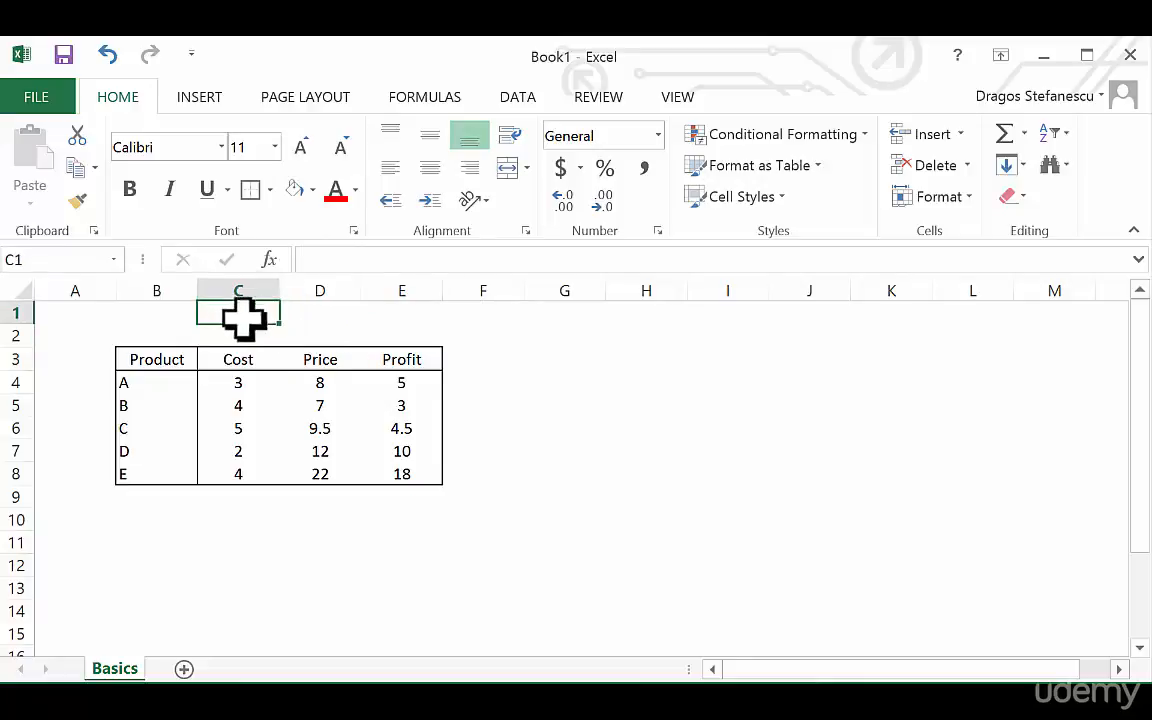
pyautogui.click(243, 334)
pyautogui.write('Breakdown')
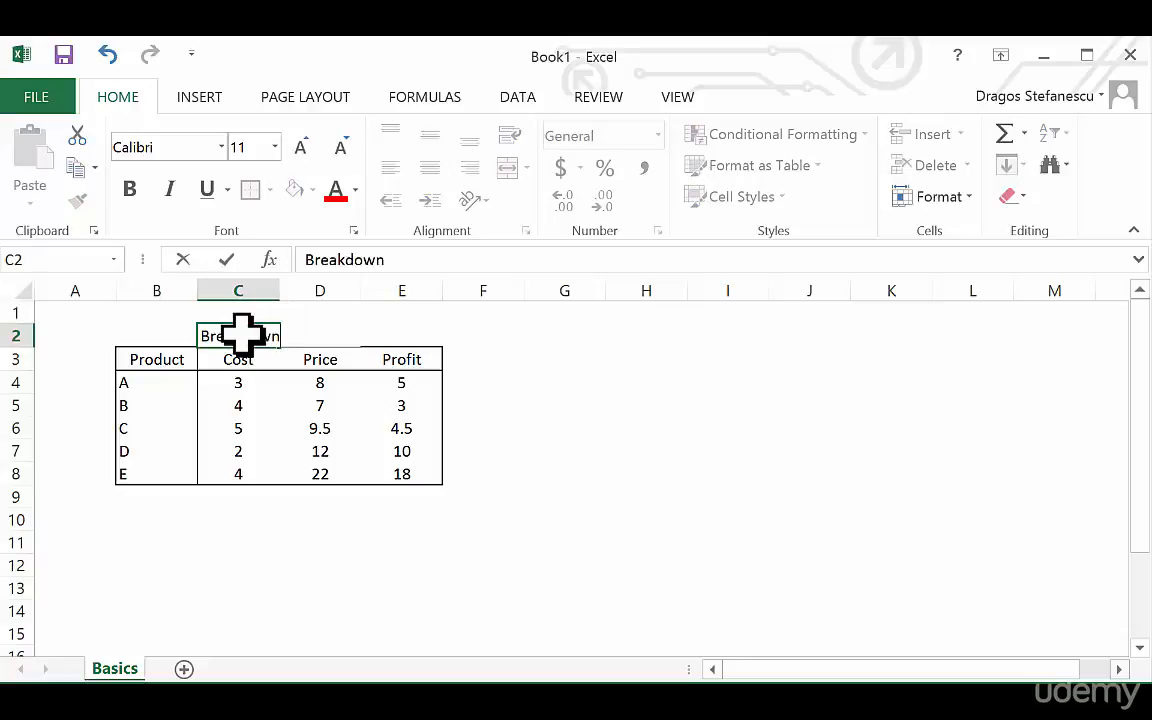
pyautogui.press('Return')
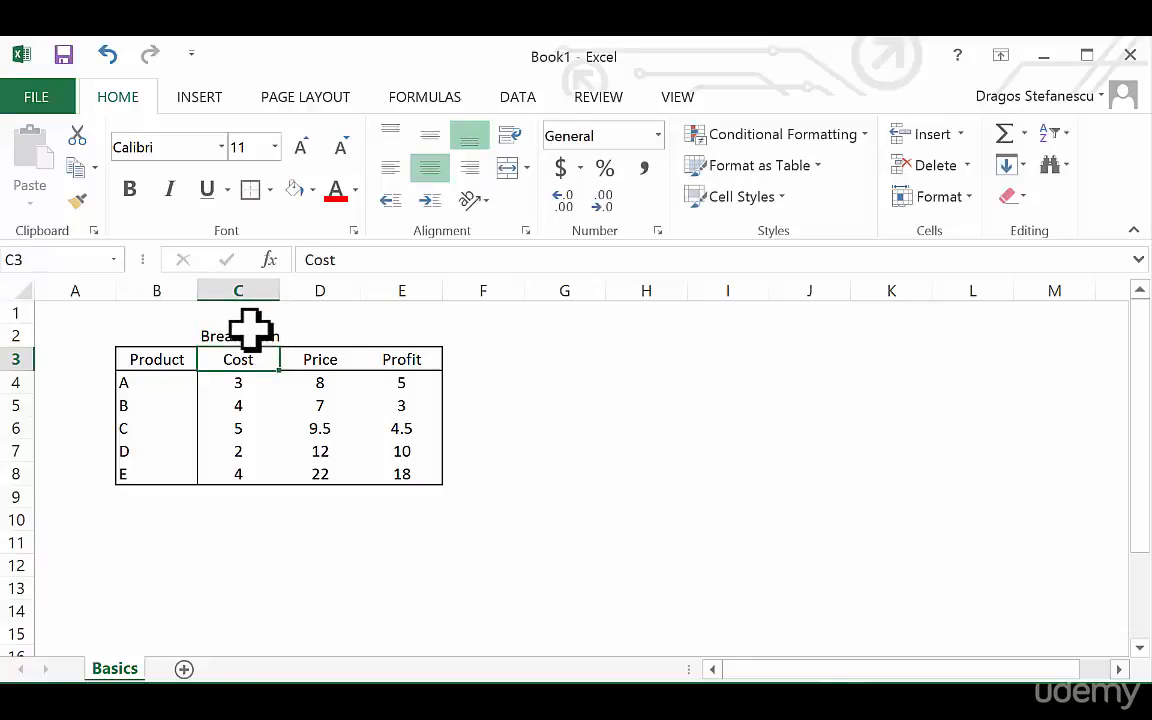
# Merge and center the Breakdown heading across C2:E2
pyautogui.click(303, 336)
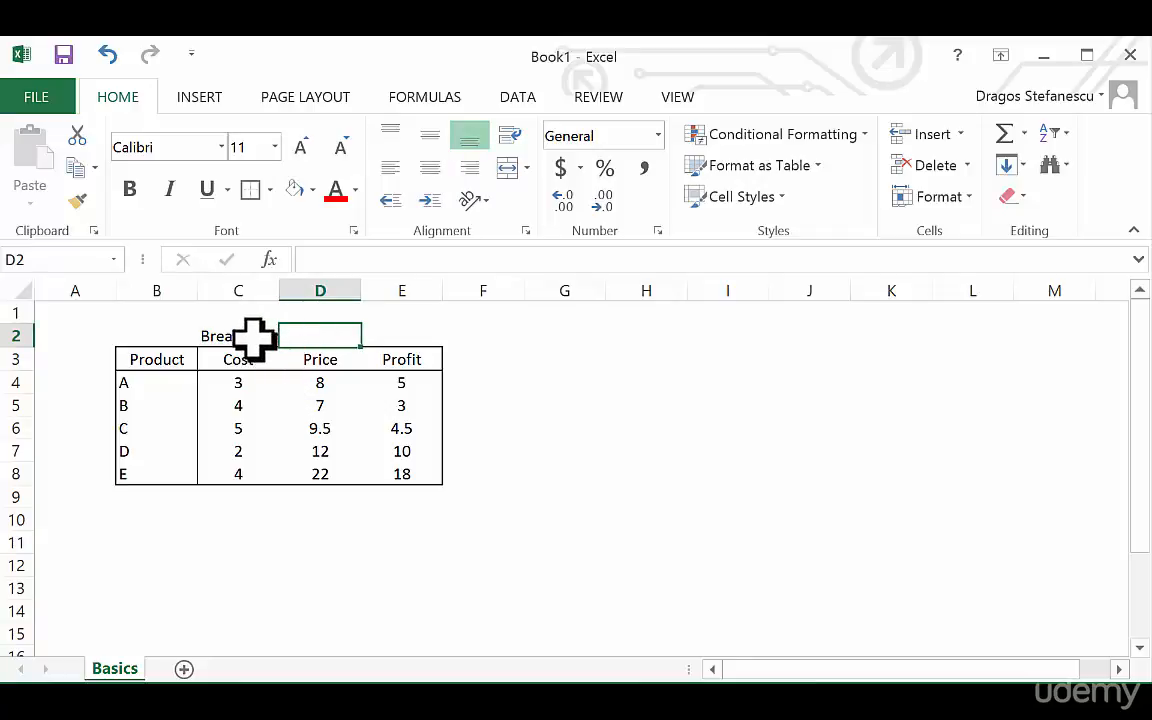
pyautogui.moveTo(255, 336); pyautogui.dragTo(385, 323)
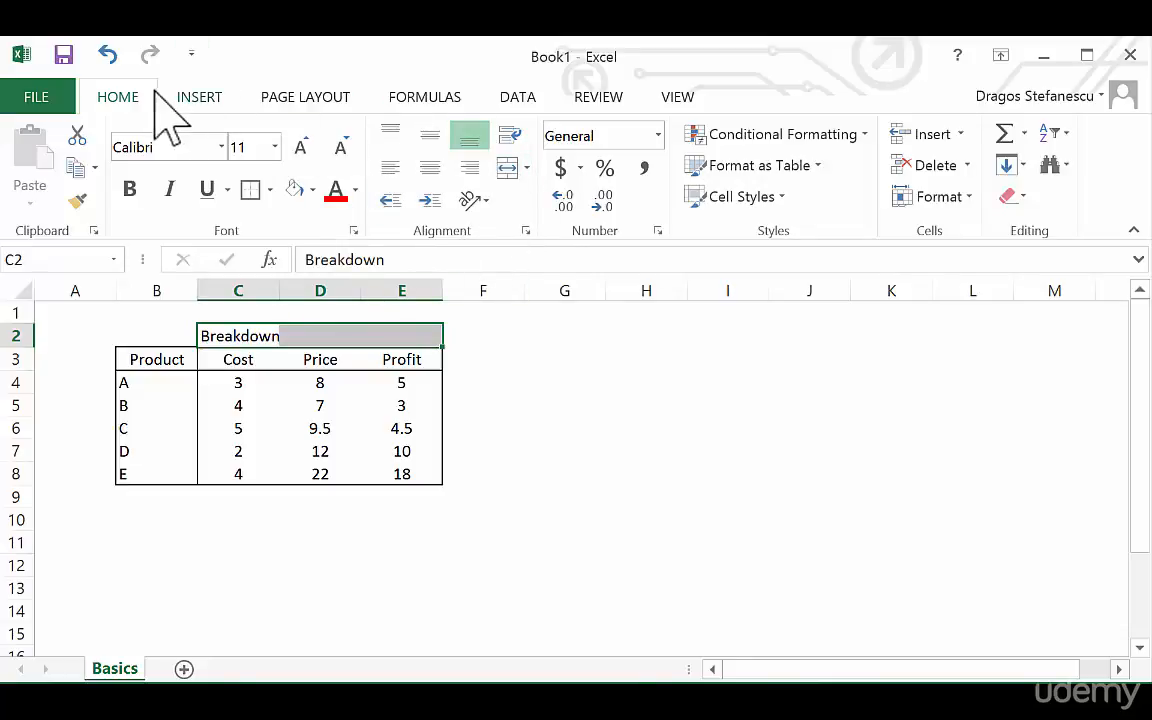
pyautogui.click(507, 167)
pyautogui.click(481, 405)
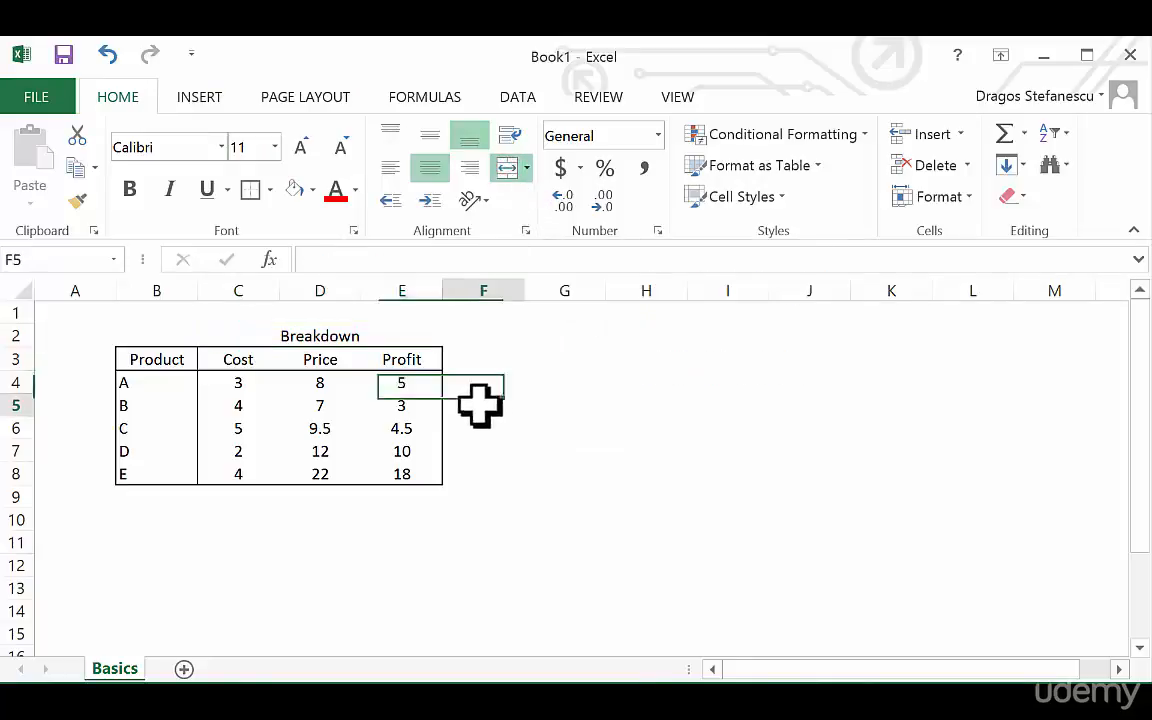
pyautogui.click(243, 333)
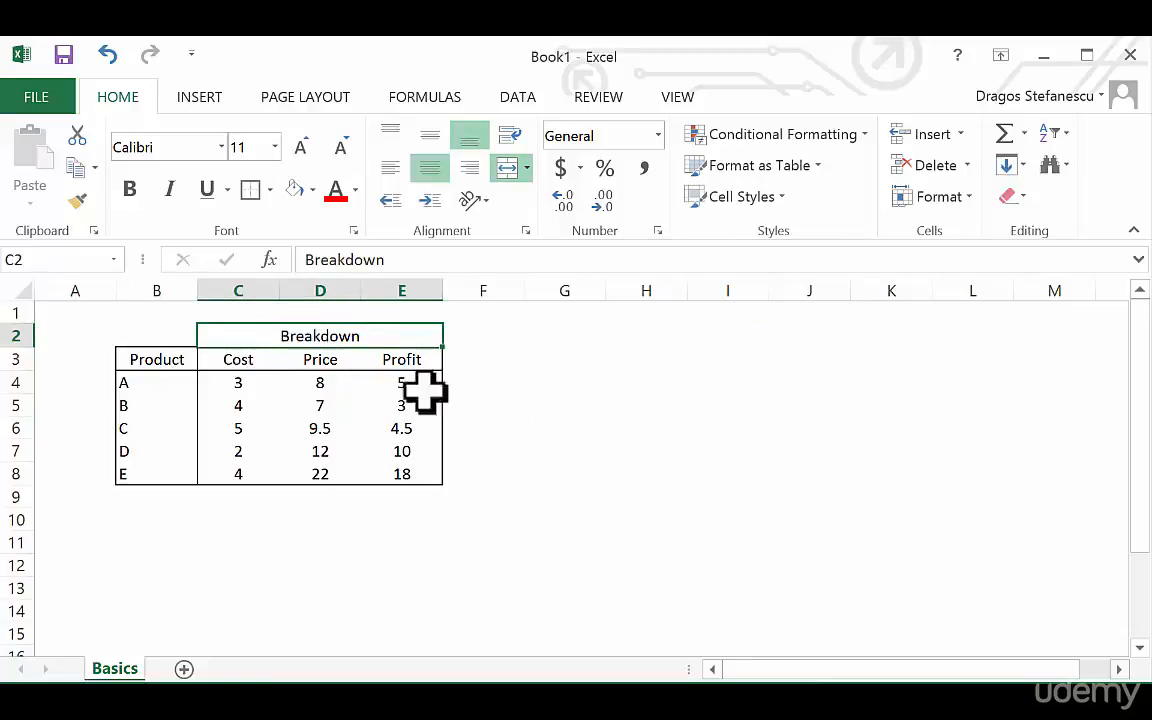
pyautogui.click(486, 403)
# Add borders around the merged Breakdown heading in C2:E2
pyautogui.click(247, 336)
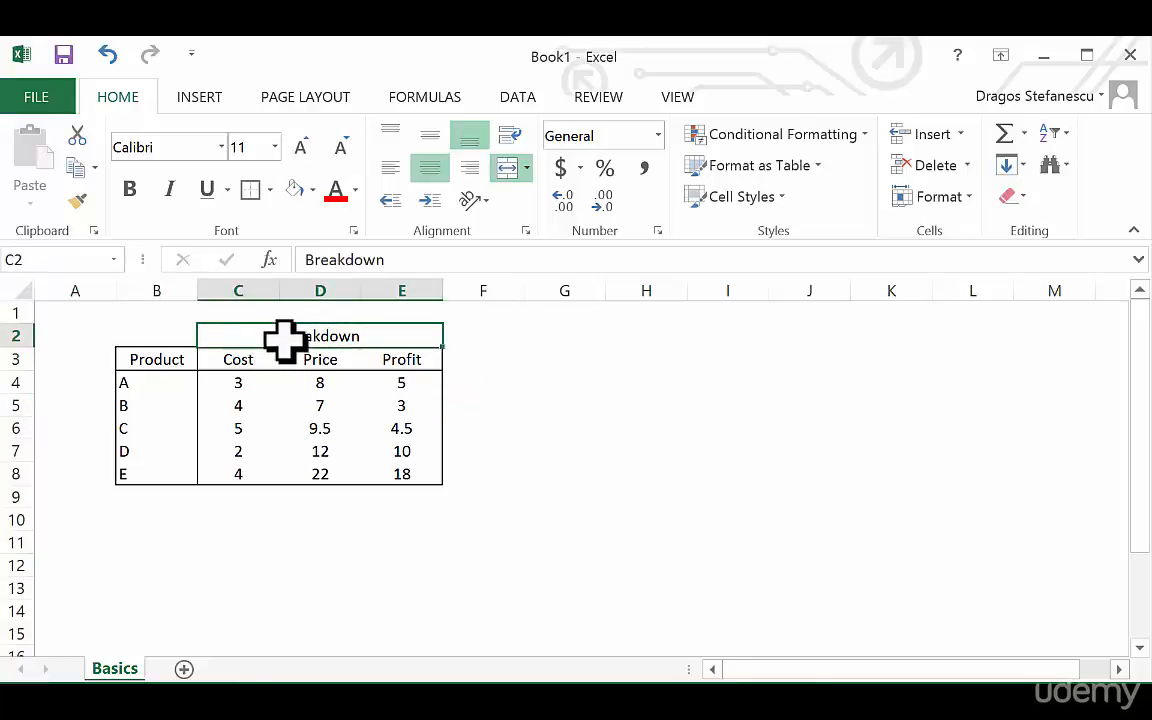
pyautogui.click(250, 199)
pyautogui.click(565, 592)
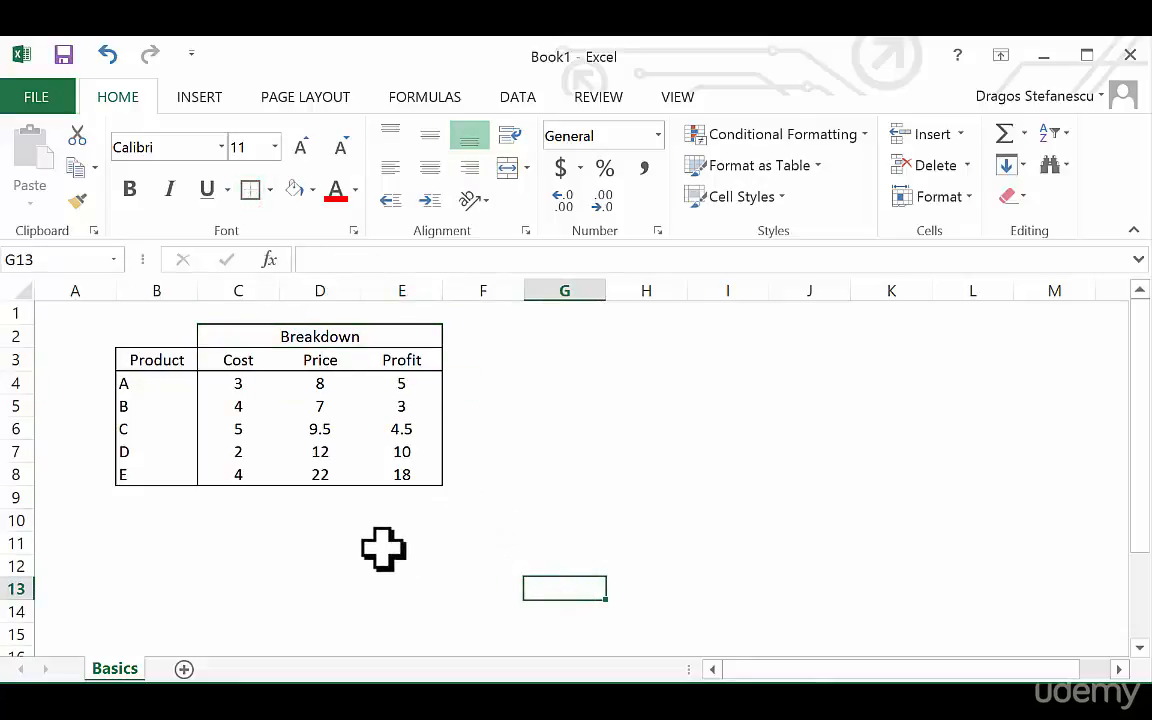
# Delete row 2 with the Breakdown heading
pyautogui.rightClick(16, 336)
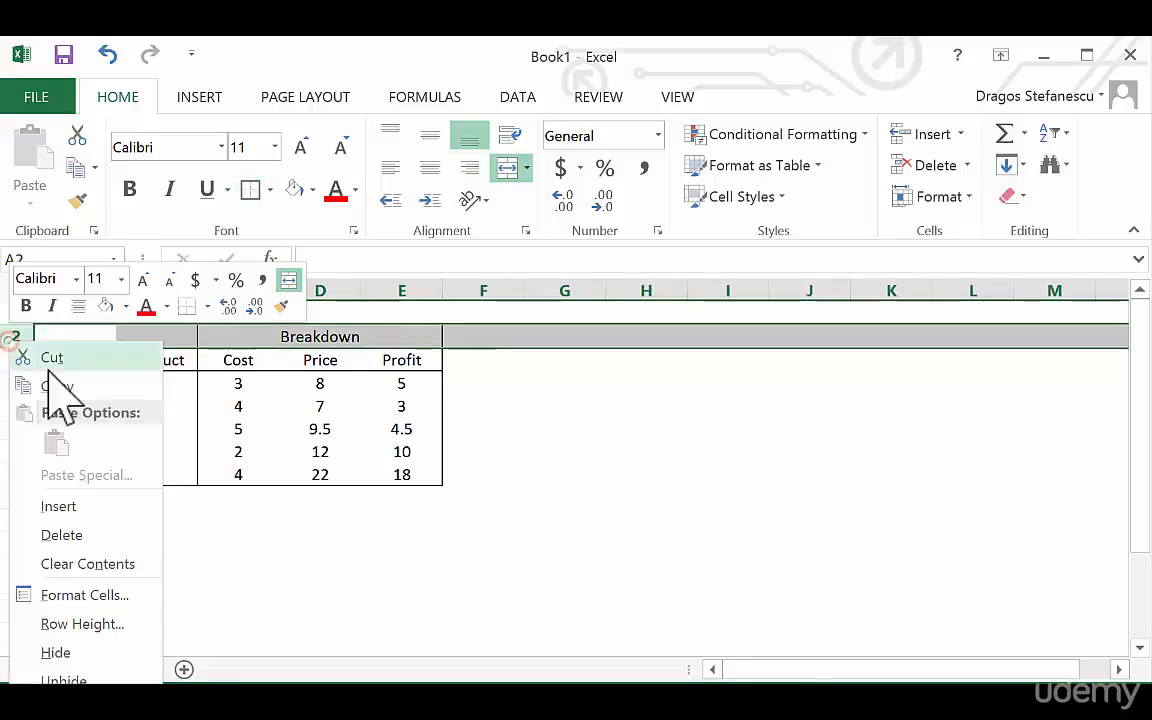
pyautogui.click(55, 536)
pyautogui.click(163, 494)
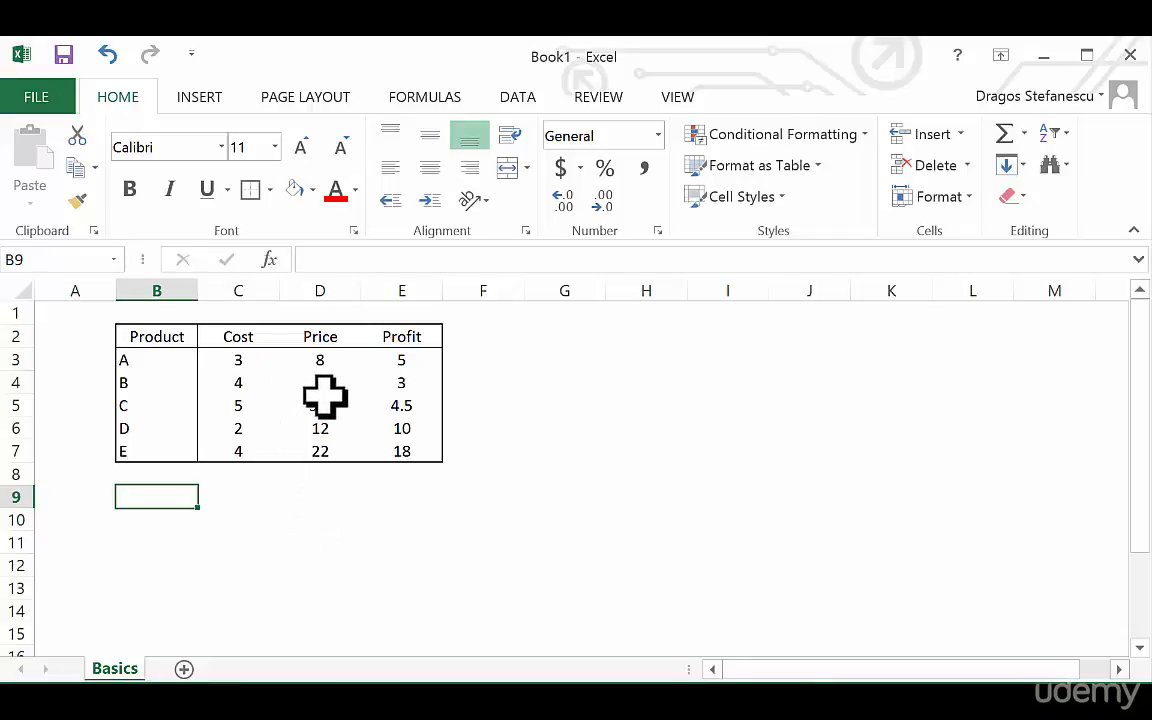
# Group column C with the Cost values and collapse the group
pyautogui.click(261, 390)
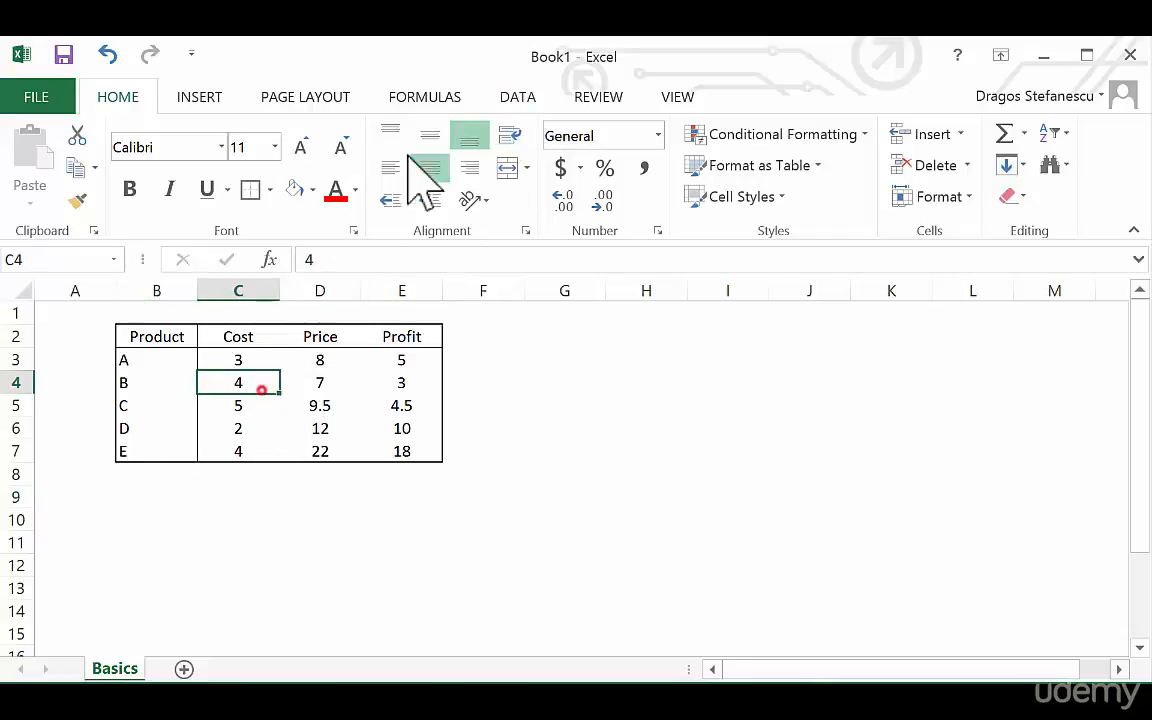
pyautogui.click(520, 97)
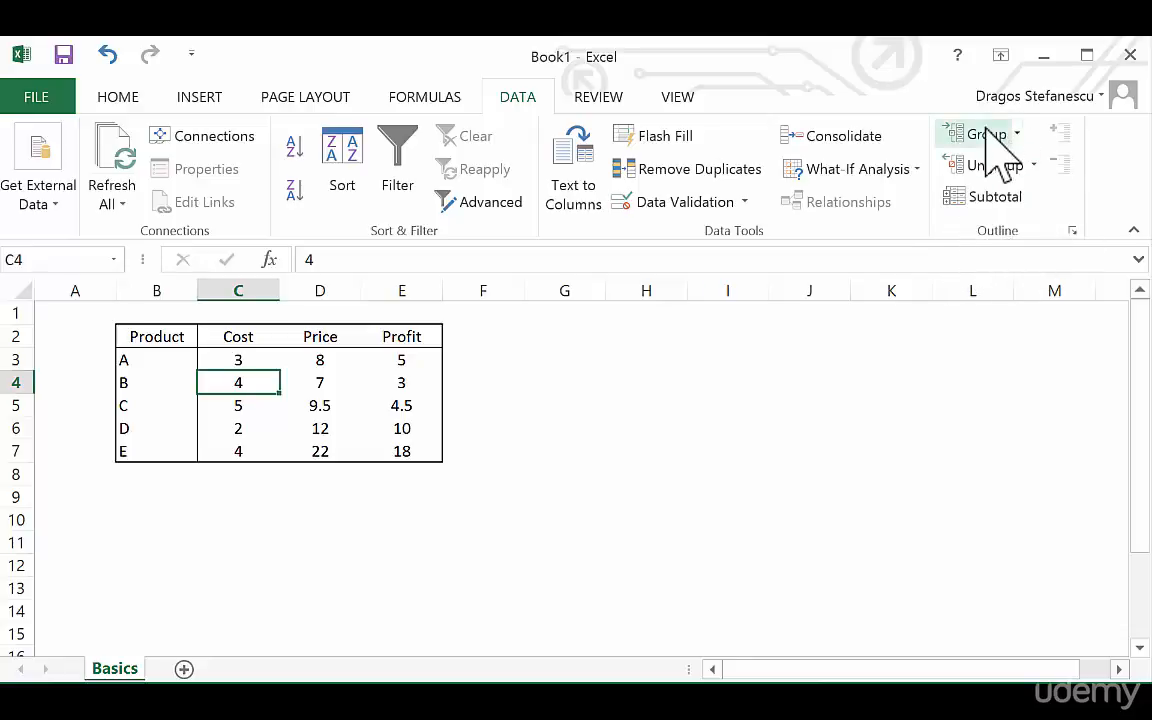
pyautogui.click(527, 514)
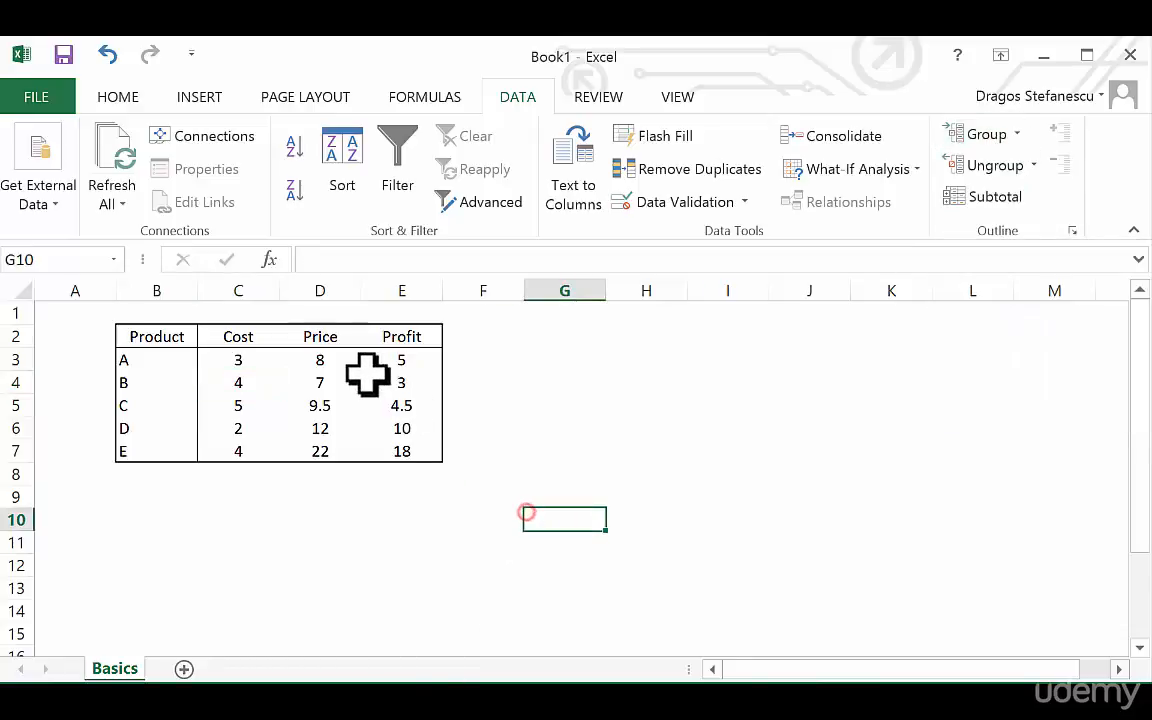
pyautogui.click(245, 285)
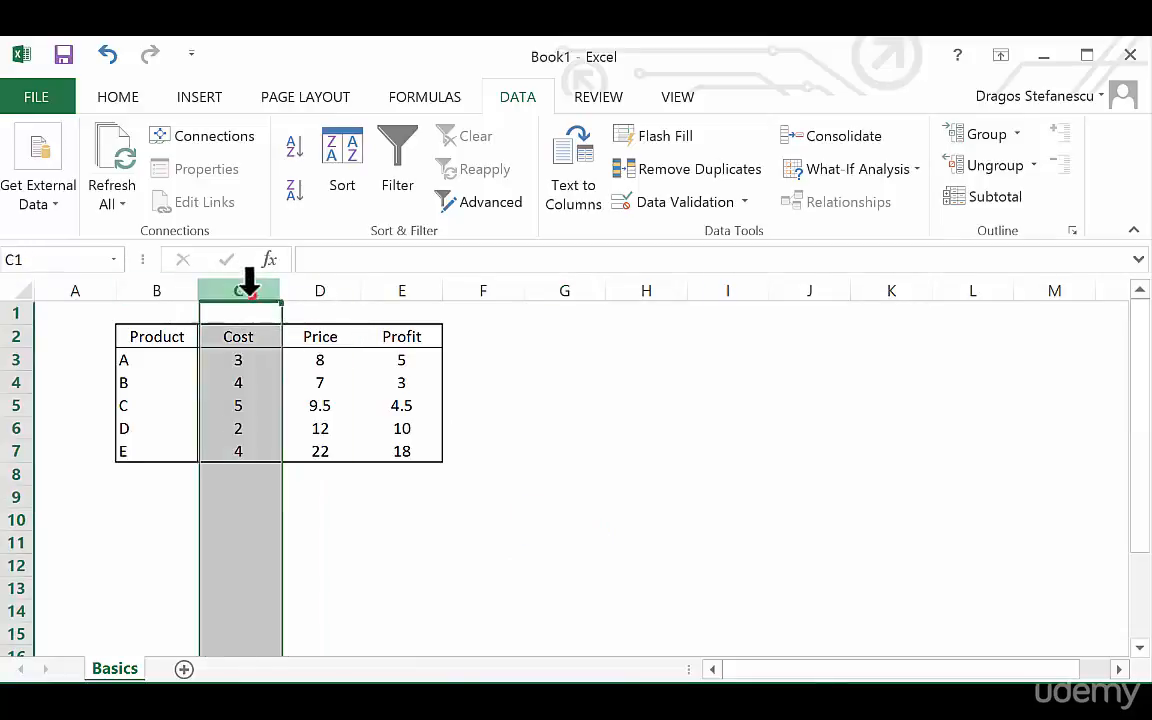
pyautogui.click(990, 134)
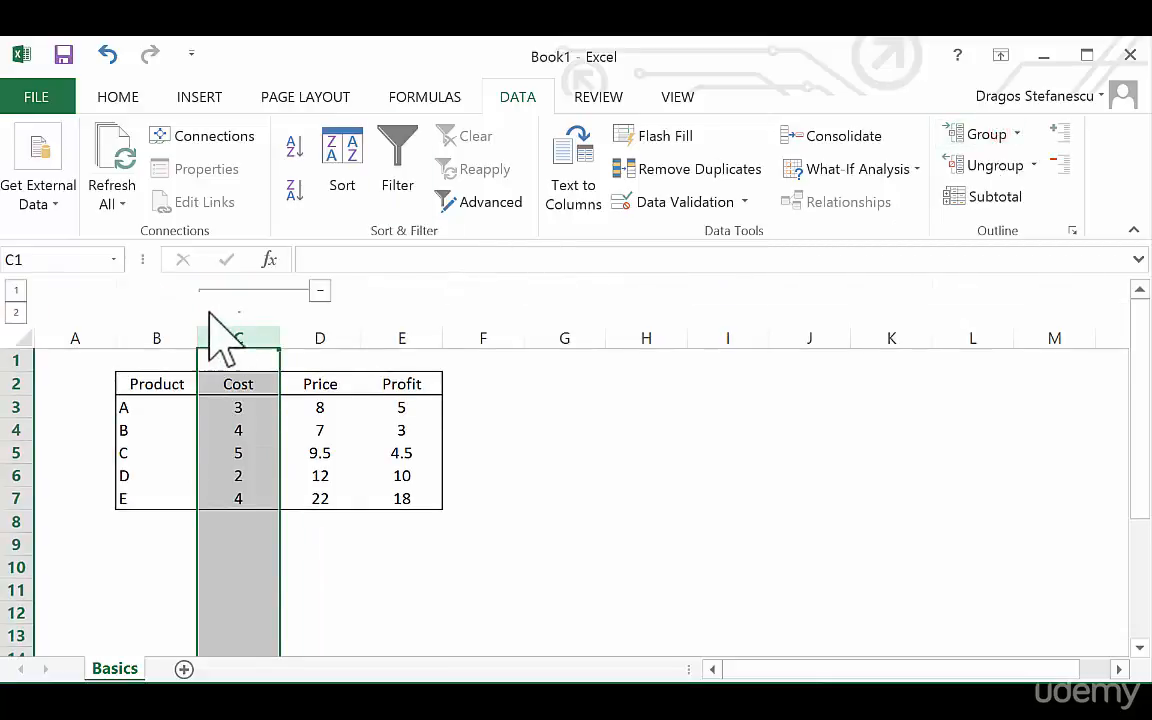
pyautogui.click(511, 422)
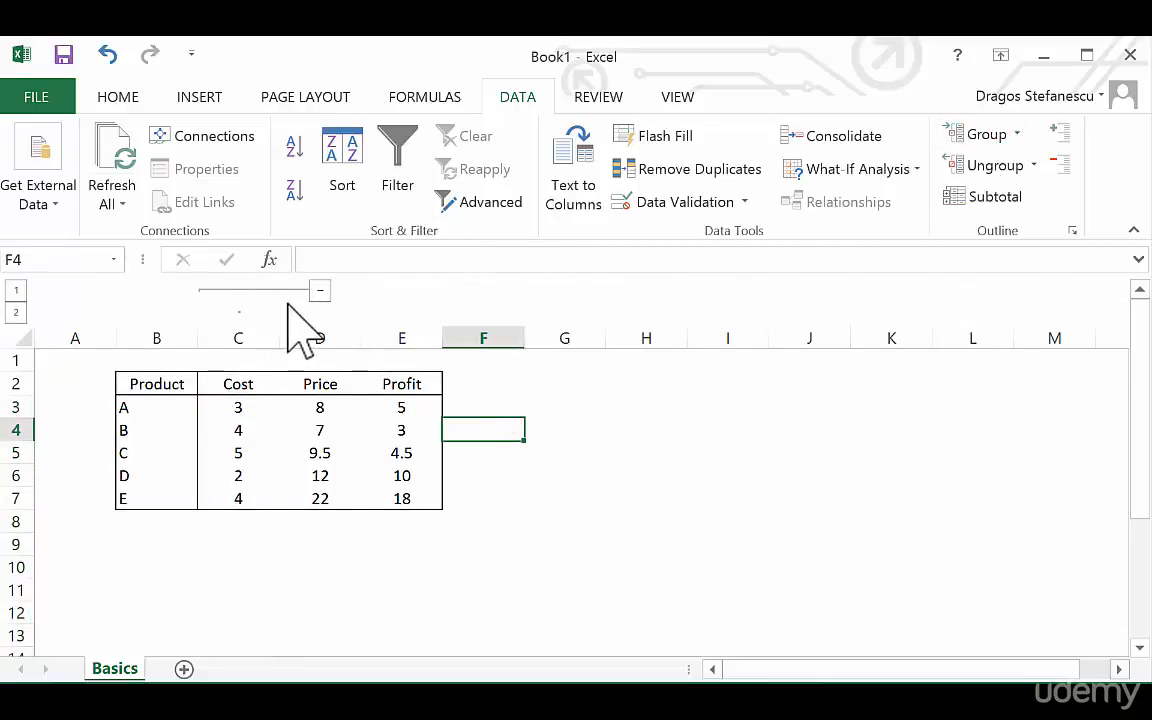
pyautogui.click(319, 292)
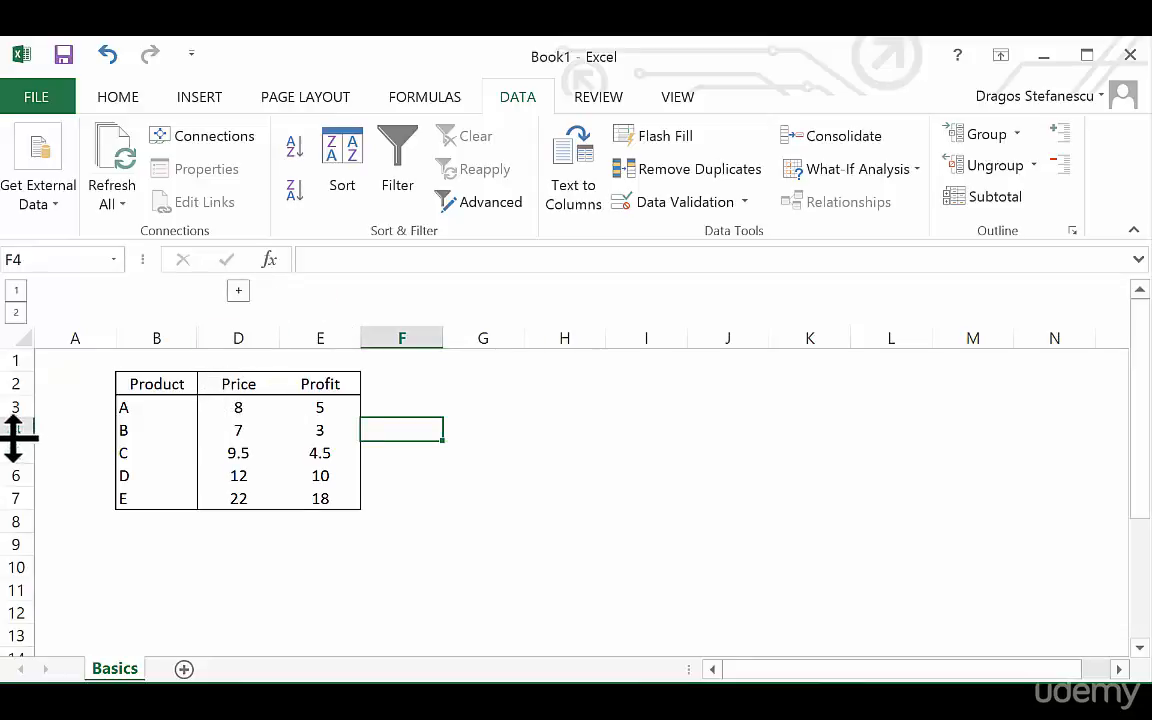
# Group rows 4 and 5 with products B and C, and collapse the group
pyautogui.moveTo(18, 430); pyautogui.dragTo(12, 450)
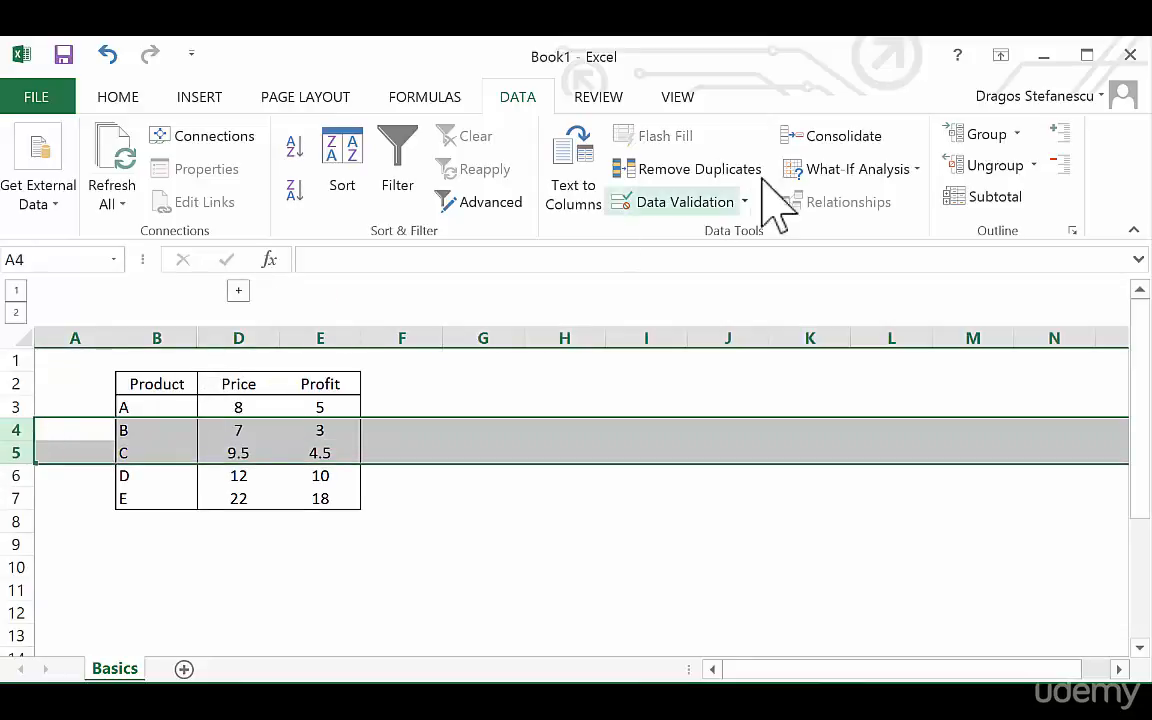
pyautogui.click(970, 134)
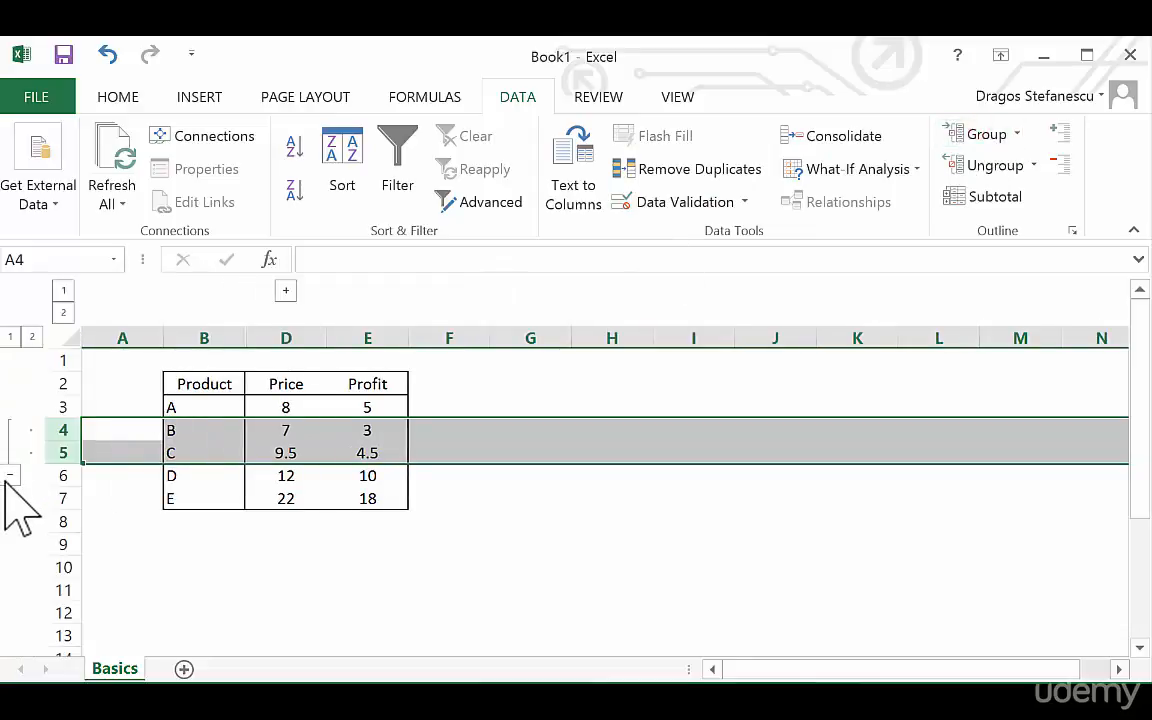
pyautogui.click(10, 476)
pyautogui.click(204, 498)
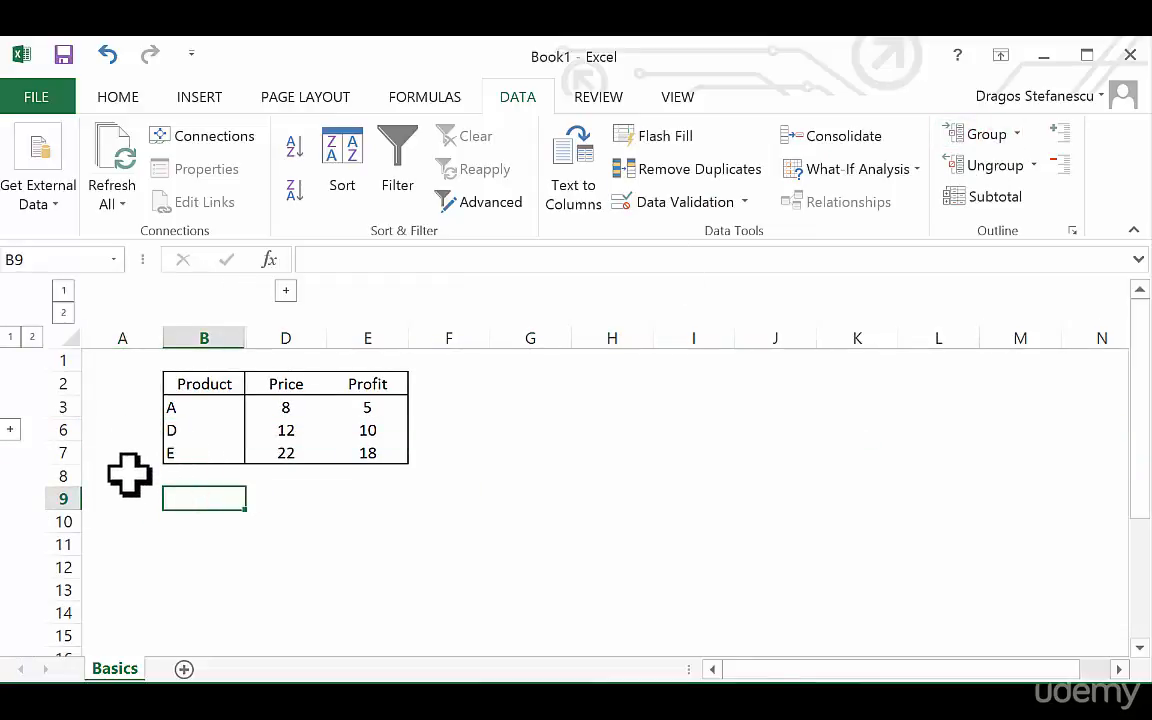
# Expand the collapsed row and column groups, and ungroup columns A through E
pyautogui.click(10, 429)
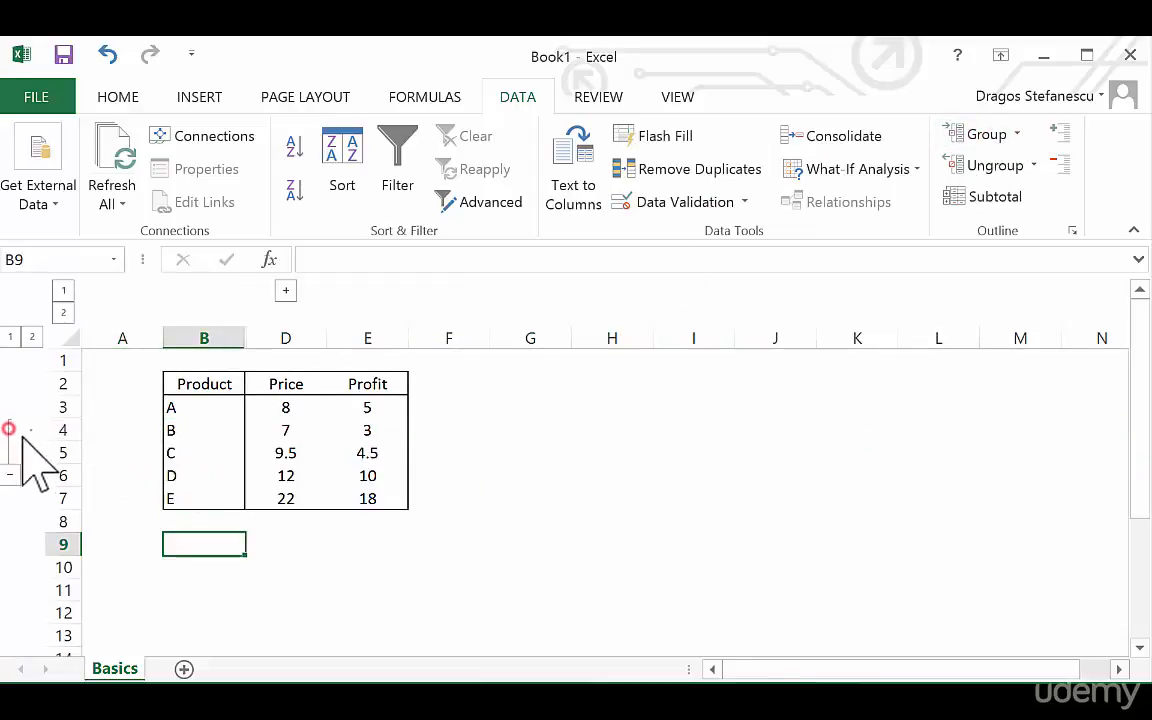
pyautogui.click(284, 296)
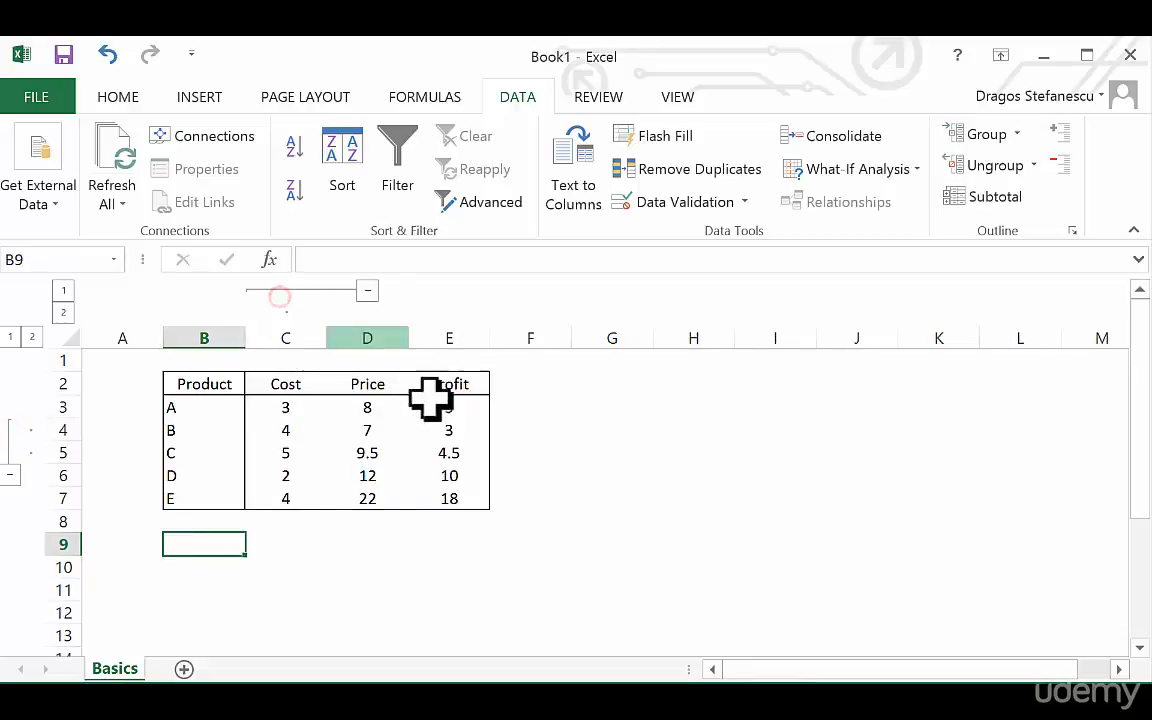
pyautogui.moveTo(118, 338); pyautogui.dragTo(440, 330)
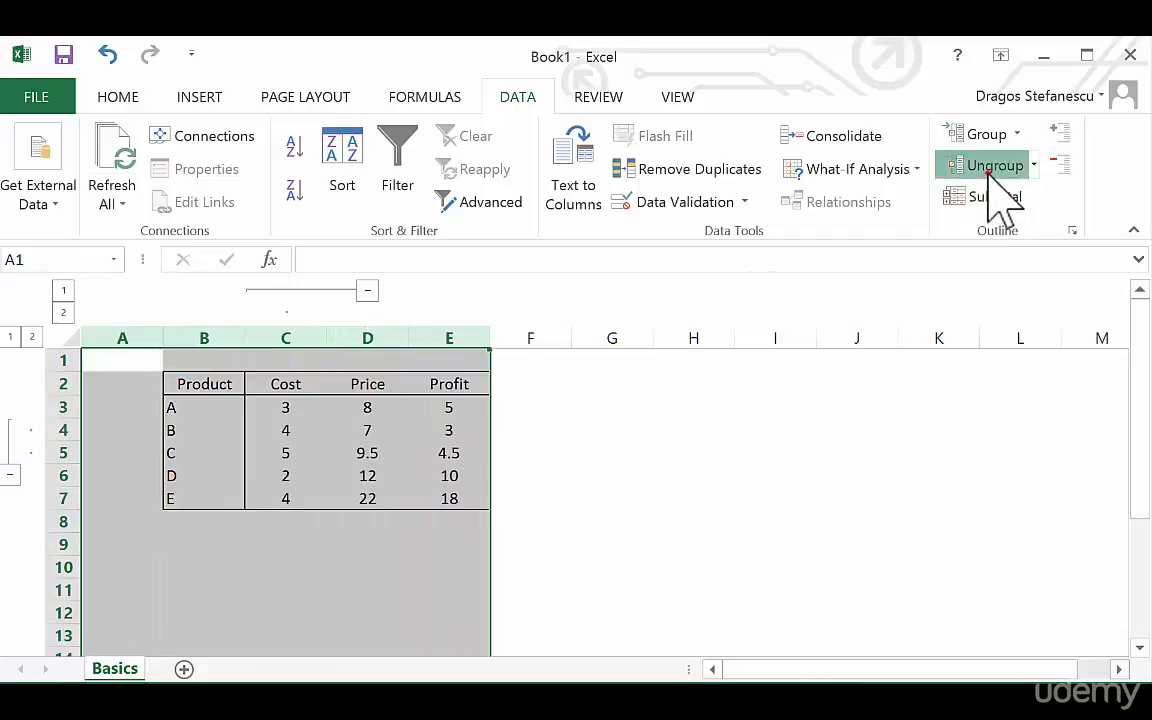
pyautogui.click(993, 167)
pyautogui.click(85, 421)
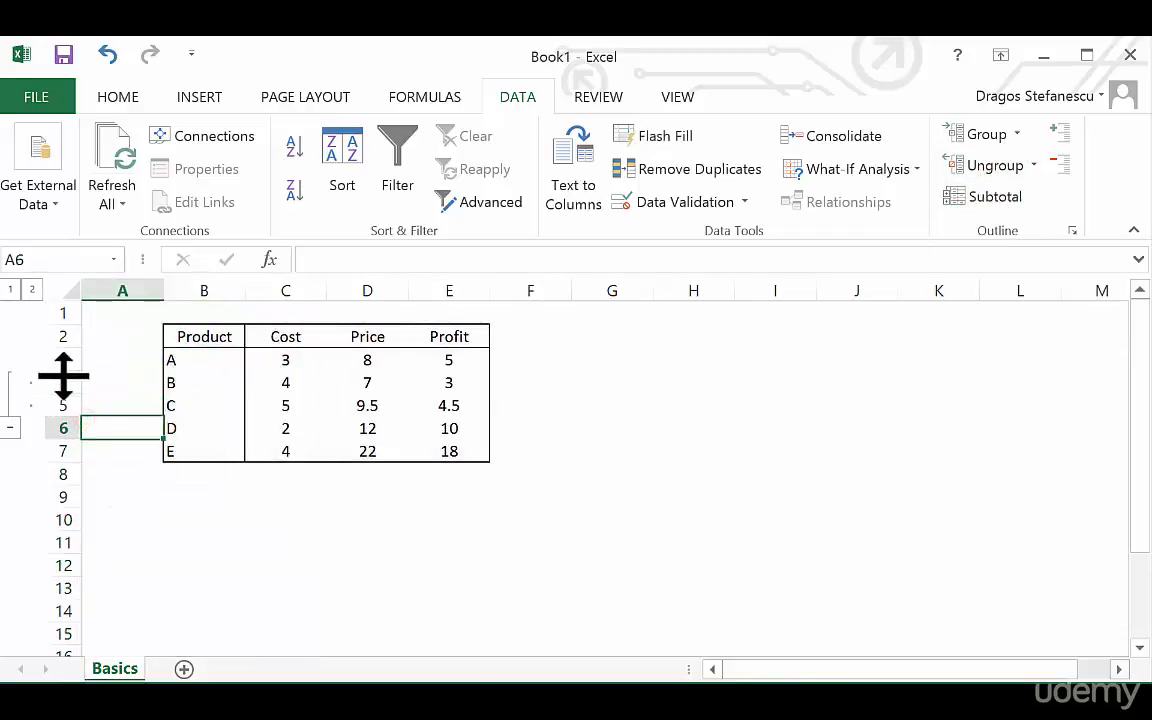
# Ungroup rows 4 through 6
pyautogui.moveTo(64, 386); pyautogui.dragTo(72, 426)
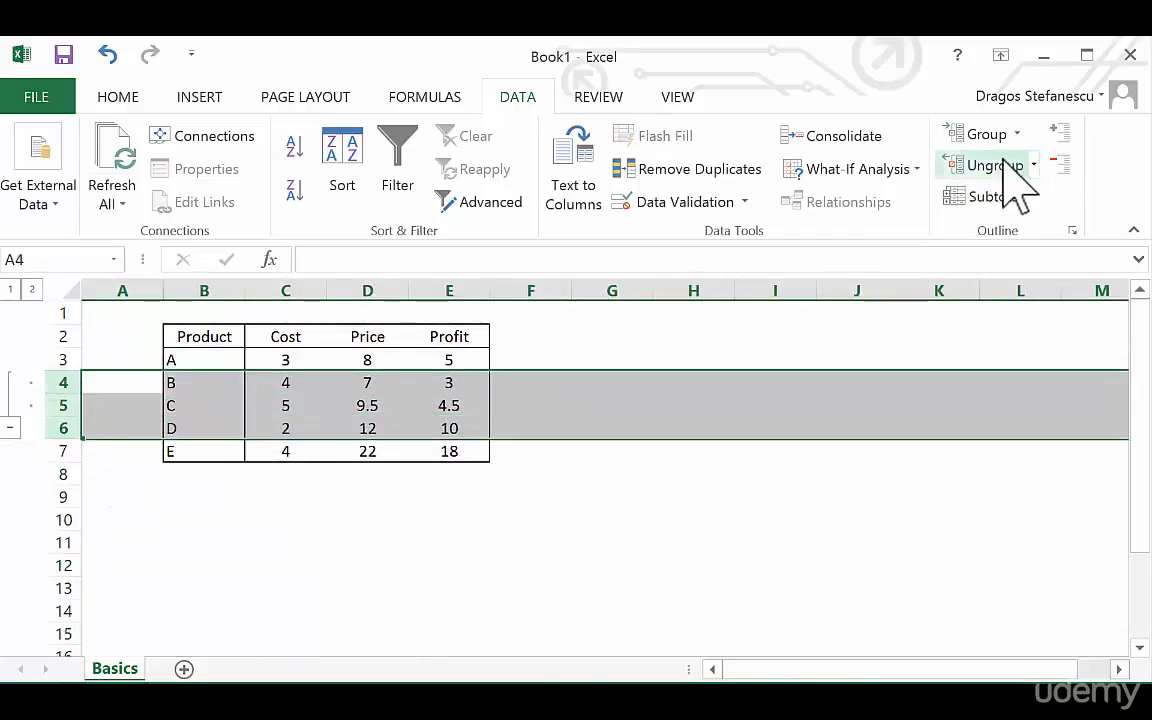
pyautogui.click(990, 165)
pyautogui.click(566, 452)
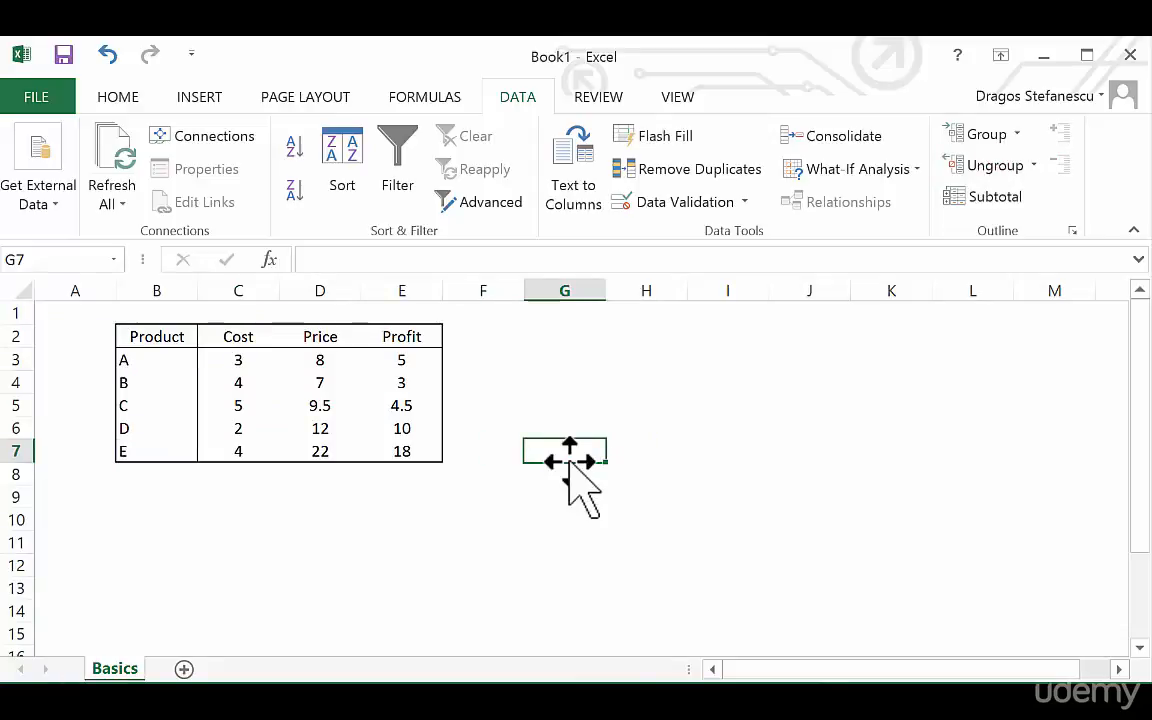
pyautogui.click(220, 336)
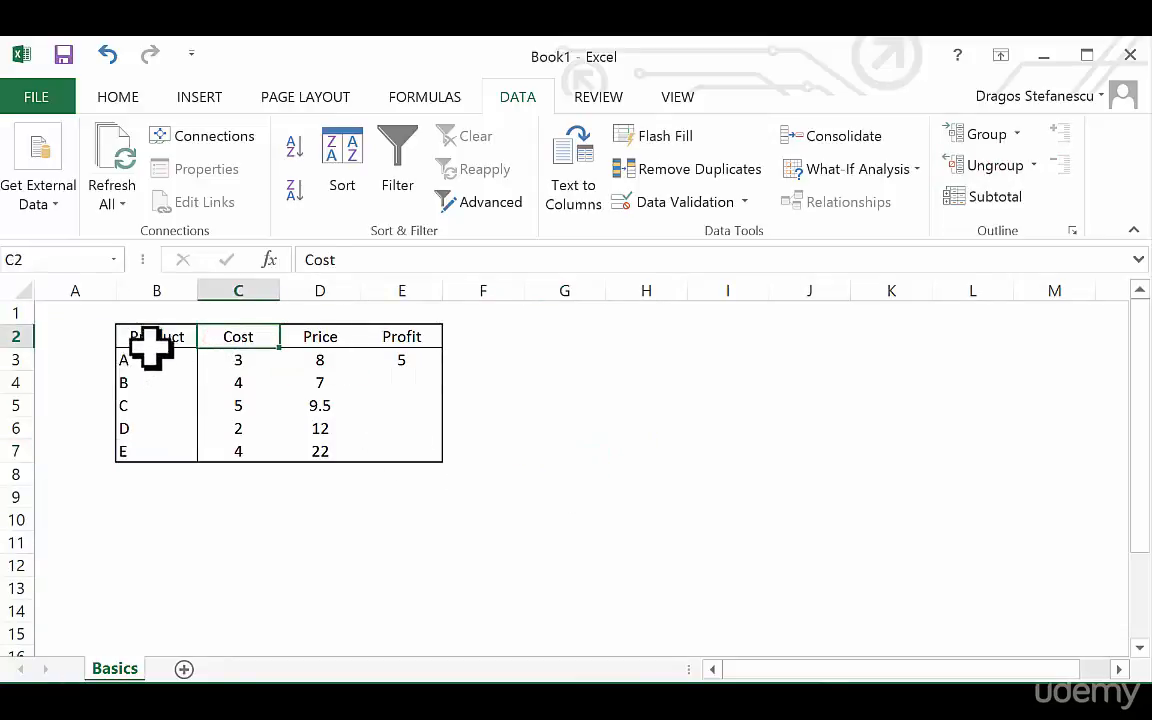
pyautogui.moveTo(154, 341); pyautogui.dragTo(391, 398)
pyautogui.click(401, 476)
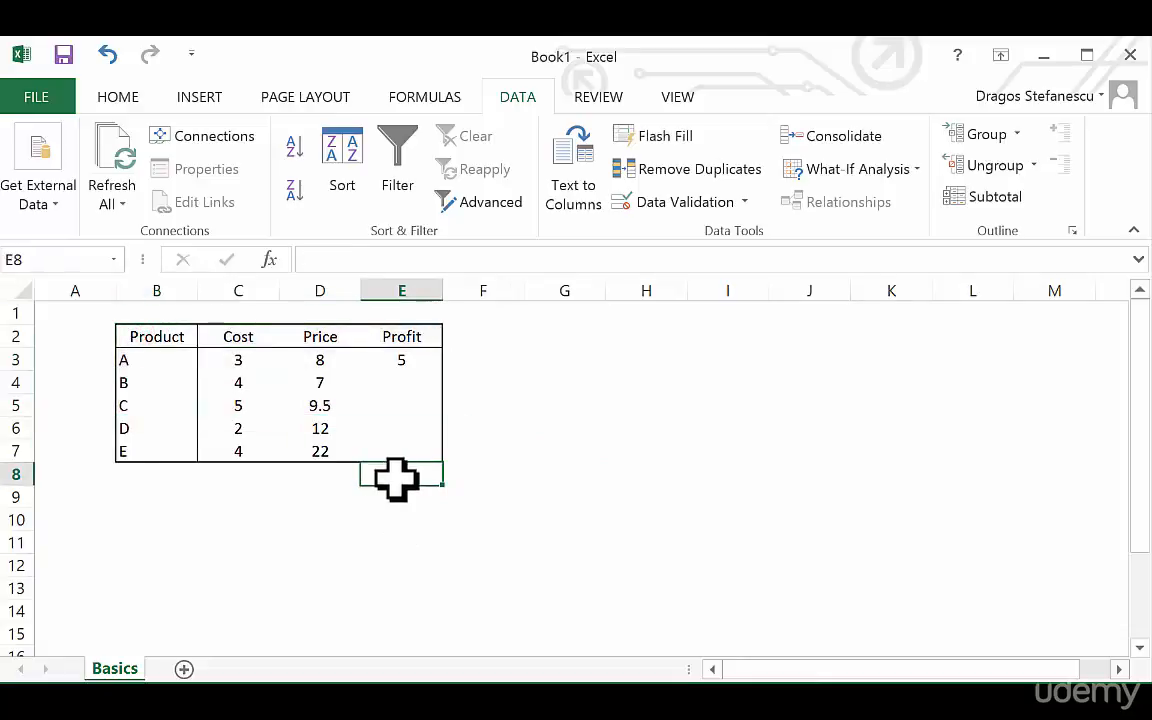